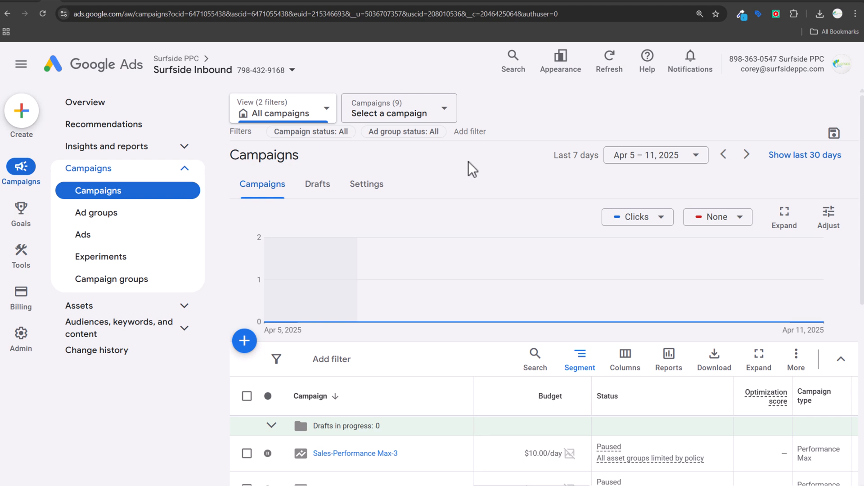
# Step: Switch to the "prince creek dental" Google results and point out the business-name query
pyautogui.click(134, 4)
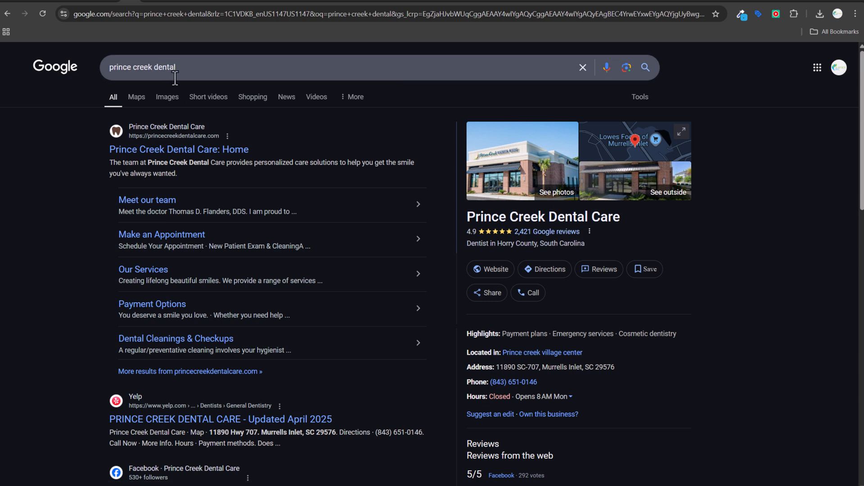
pyautogui.tripleClick(140, 67)
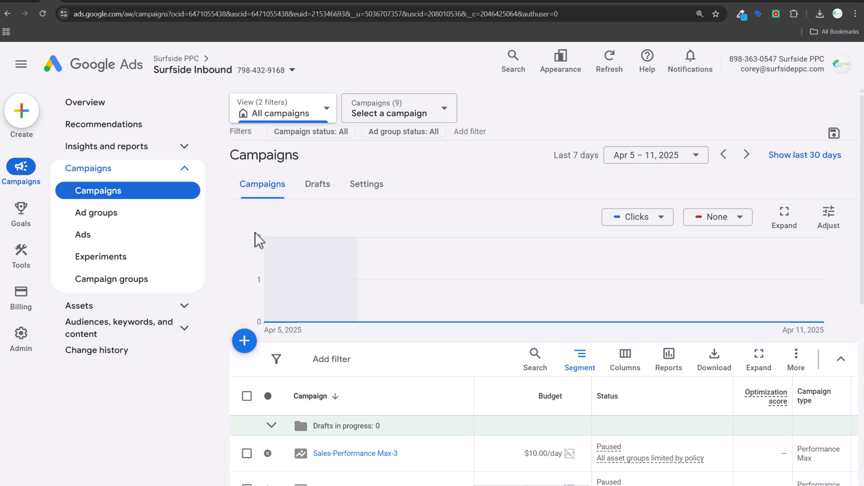
# Step: View the conversion goals summary in Google Ads and return to the list of campaigns
pyautogui.moveTo(46, 201)
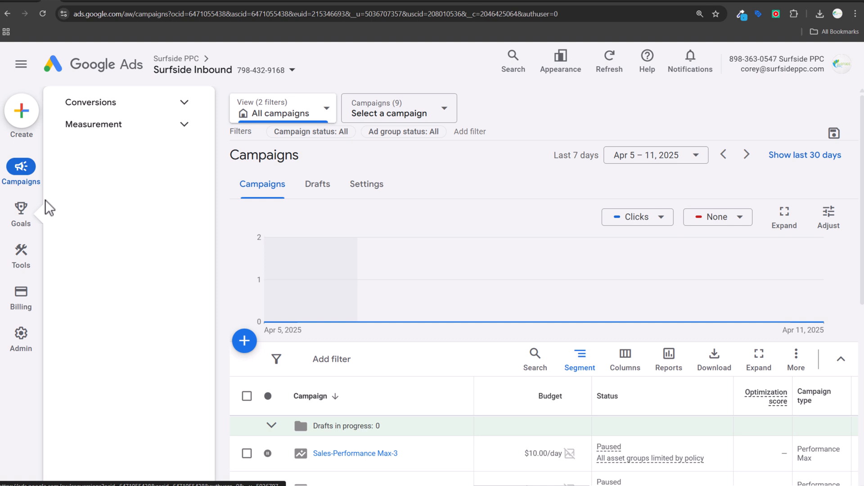
pyautogui.click(115, 128)
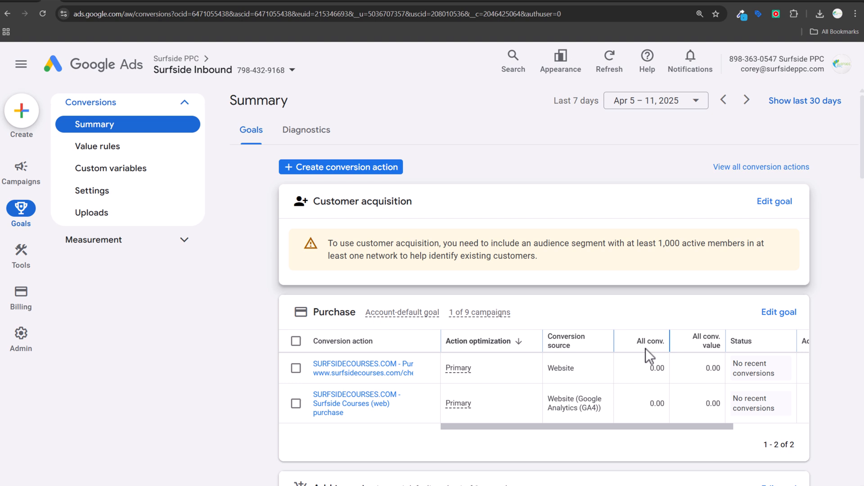
pyautogui.moveTo(18, 180)
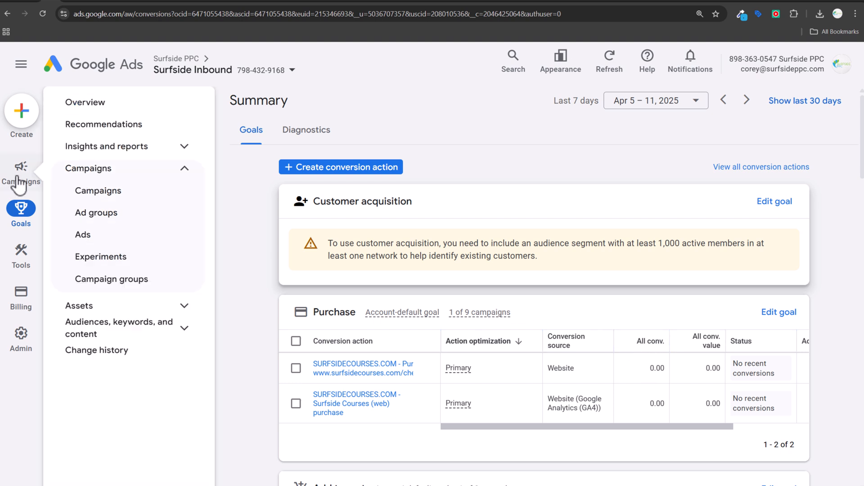
pyautogui.click(88, 196)
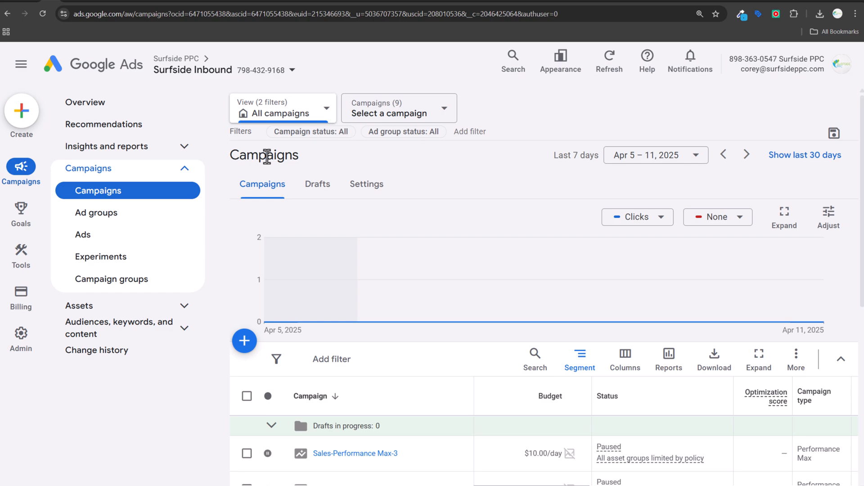
# Step: Examine the sponsored and organic Google results for "surfside ppc" and check the suggested searches for that name
pyautogui.click(69, 3)
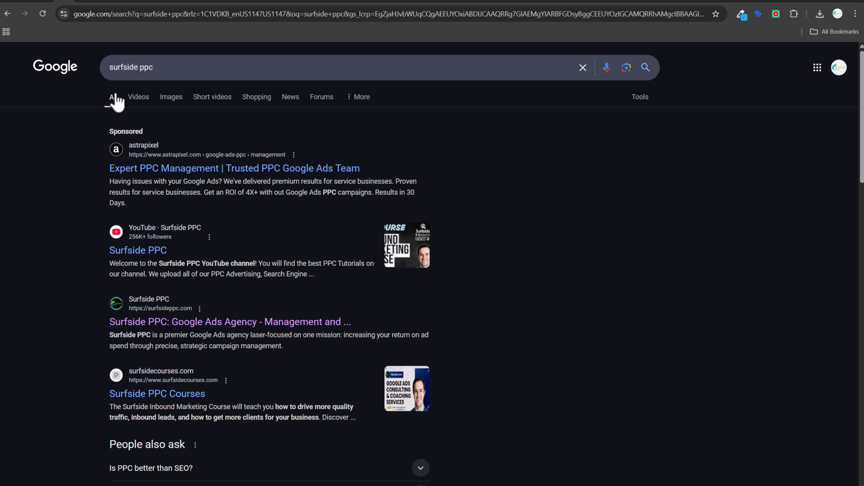
pyautogui.scroll(-5, 478, 223)
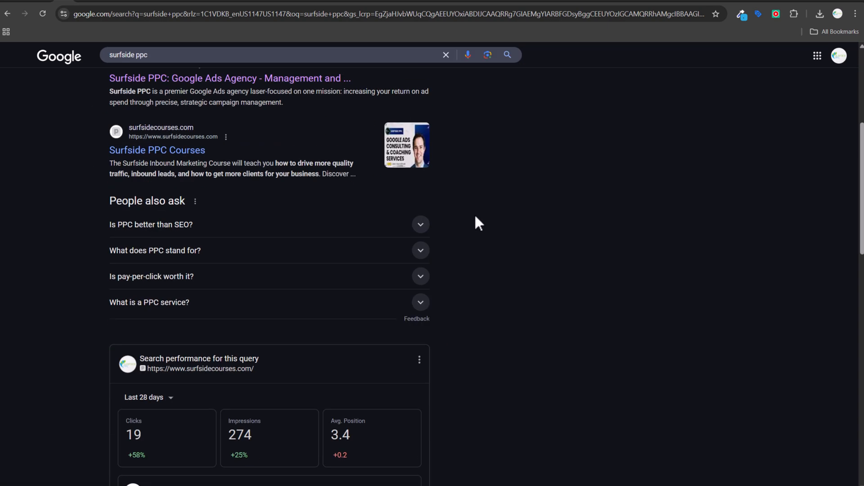
pyautogui.scroll(-15, 476, 218)
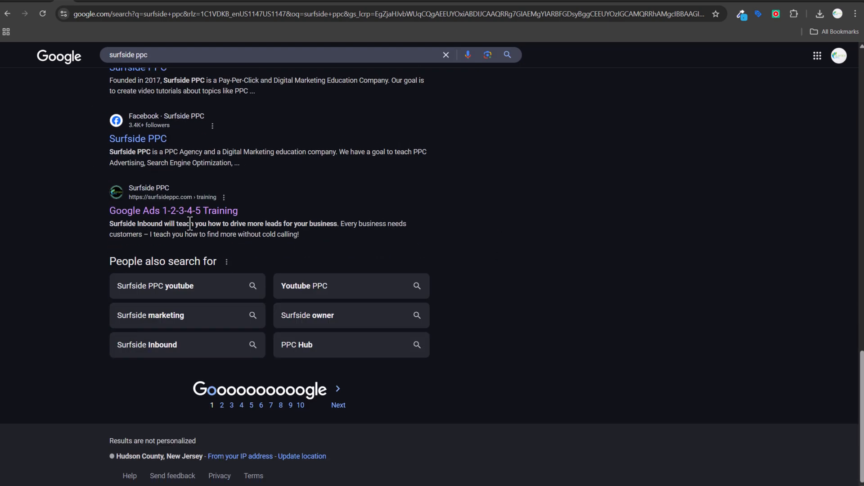
pyautogui.scroll(13, 534, 231)
pyautogui.scroll(-6, 540, 220)
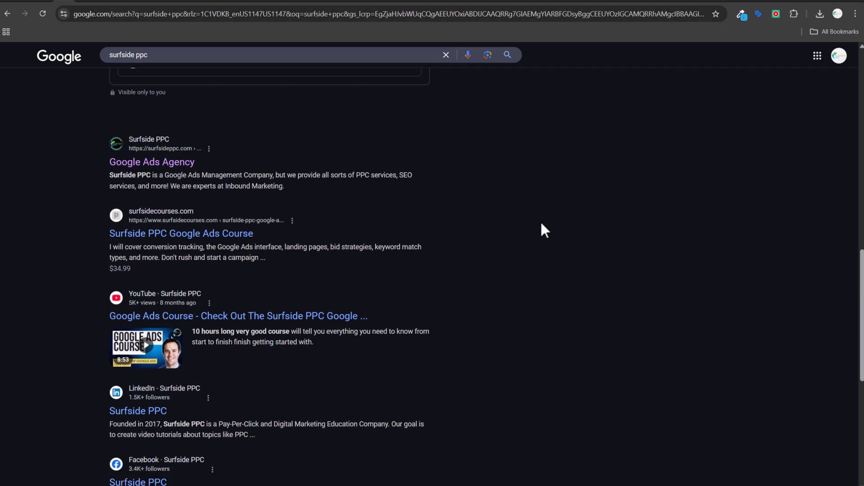
pyautogui.scroll(-3, 544, 231)
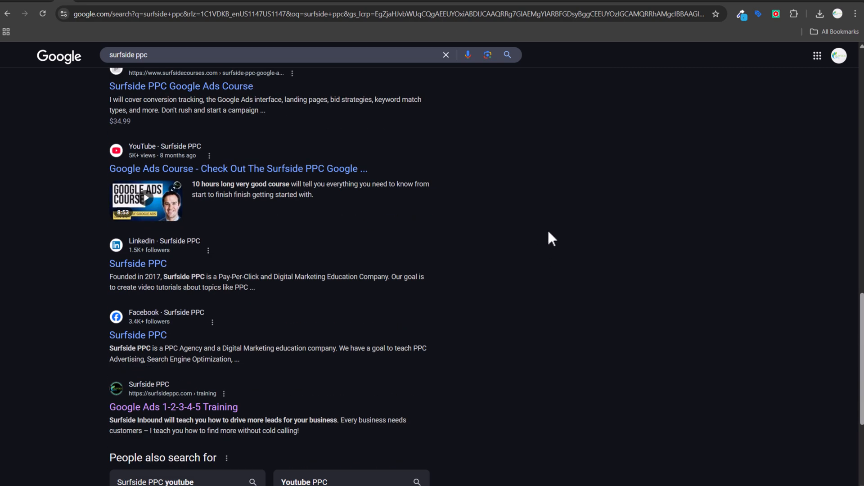
pyautogui.scroll(12, 548, 232)
pyautogui.scroll(1, 548, 233)
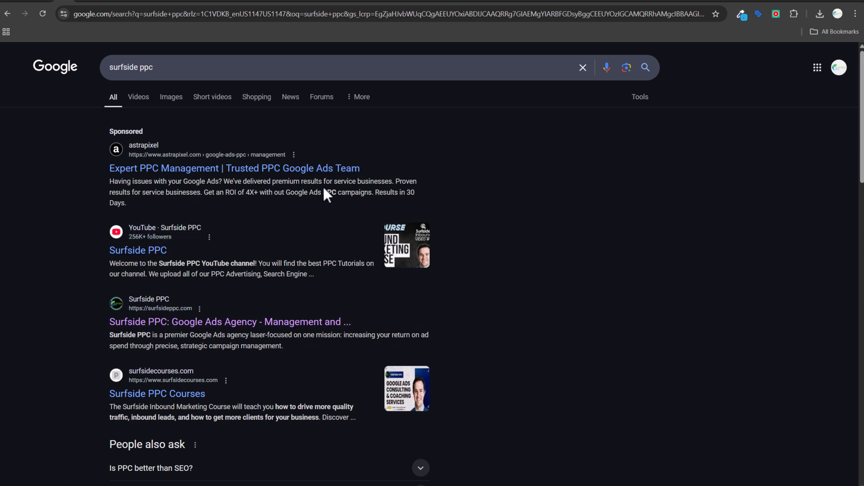
pyautogui.click(176, 67)
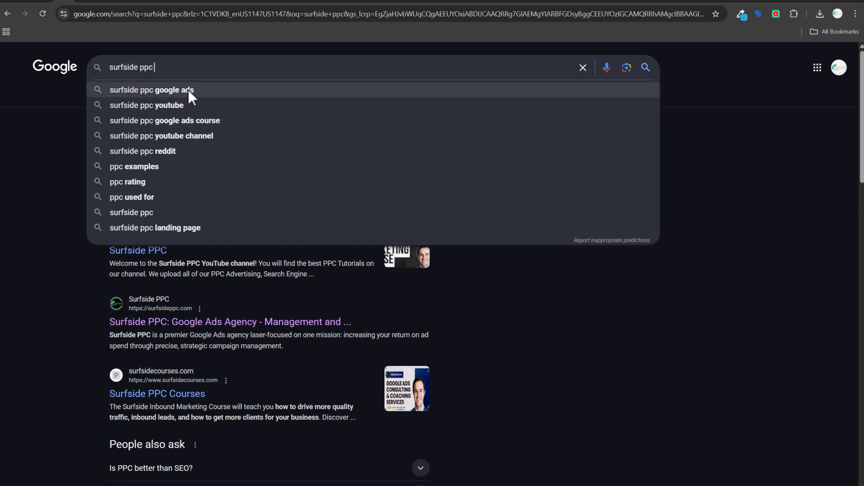
pyautogui.click(21, 101)
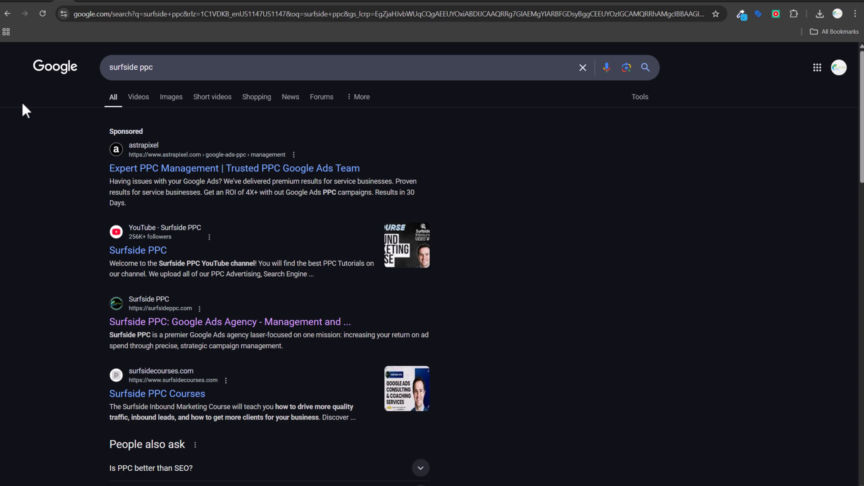
# Step: Examine the competitor ads and organic listings in the Google results for "surfside ppc google ads"
pyautogui.click(83, 1)
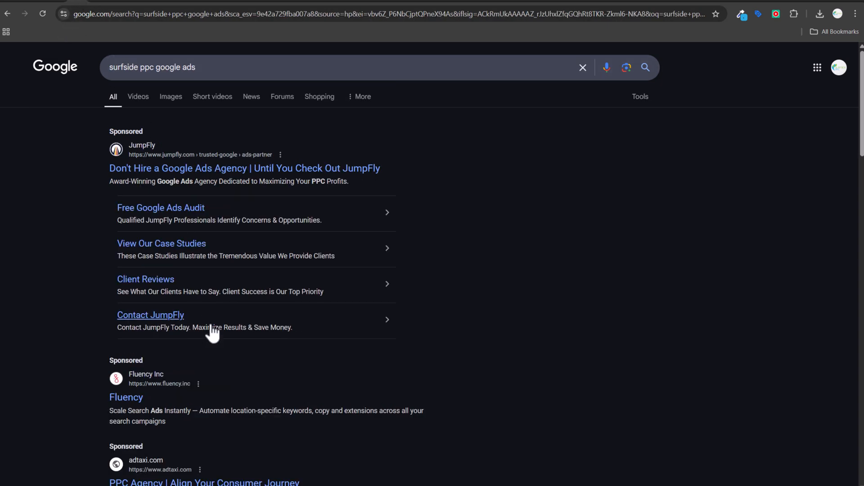
pyautogui.scroll(-3, 212, 333)
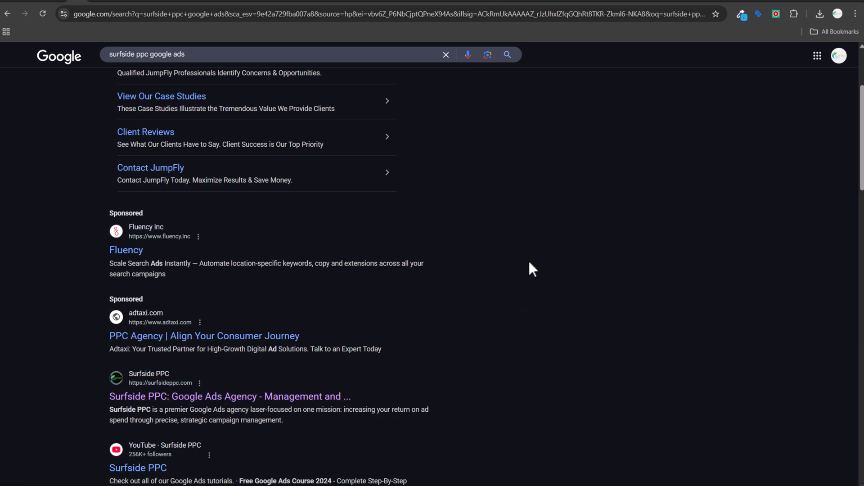
pyautogui.scroll(3, 498, 243)
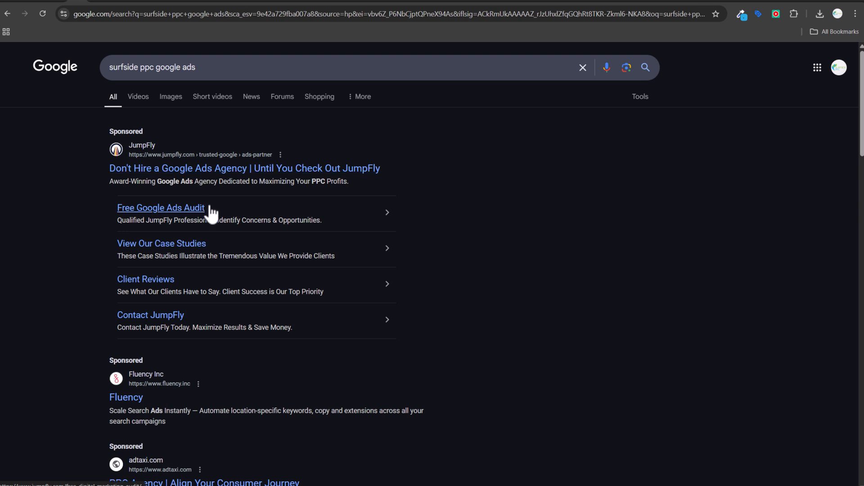
pyautogui.scroll(-1, 183, 168)
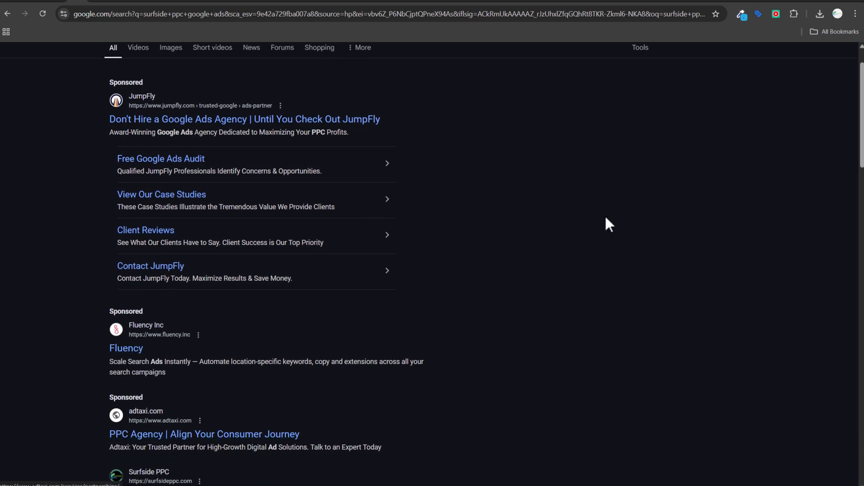
pyautogui.scroll(1, 222, 64)
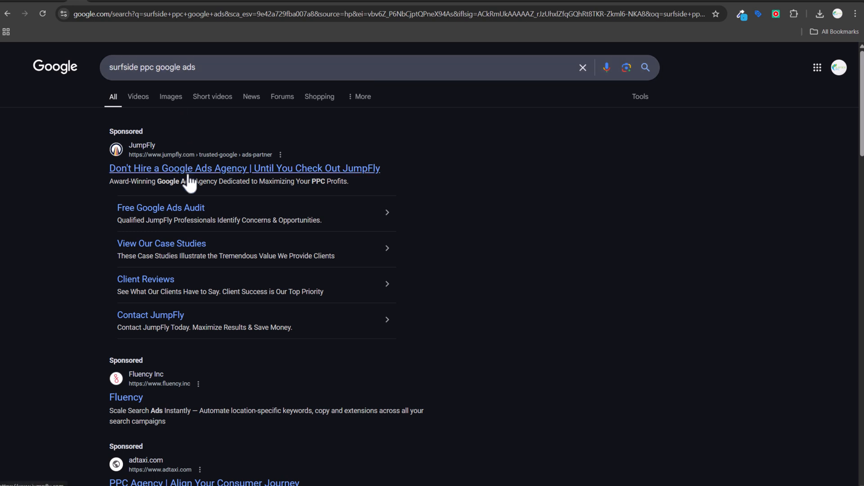
pyautogui.scroll(-2, 189, 183)
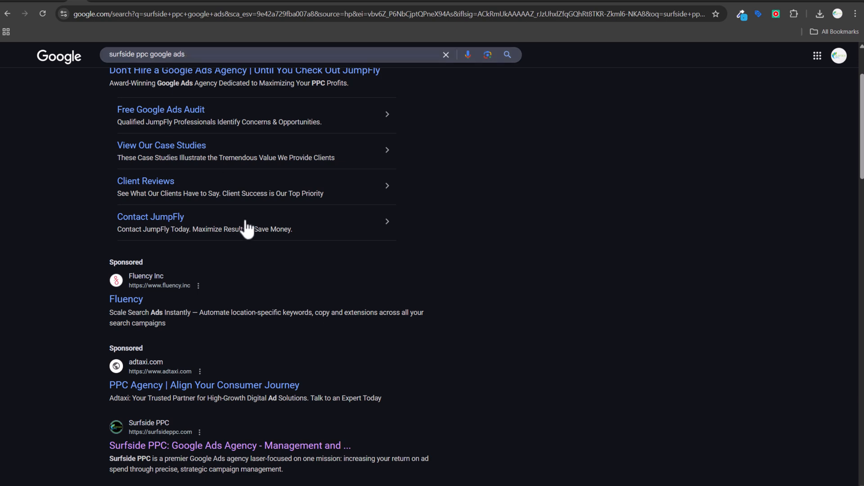
pyautogui.scroll(3, 245, 224)
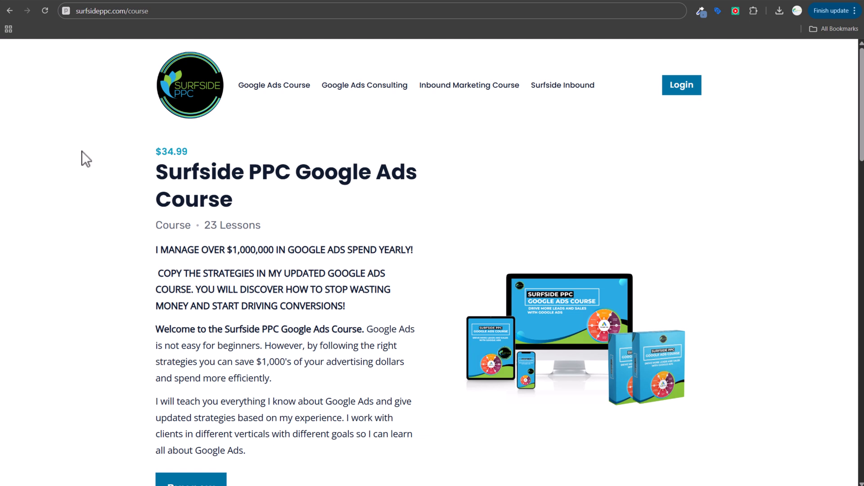
# Step: Examine the sponsored ad, local places and organic listings in the Google results for "dentist nashville tn"
pyautogui.click(126, 0)
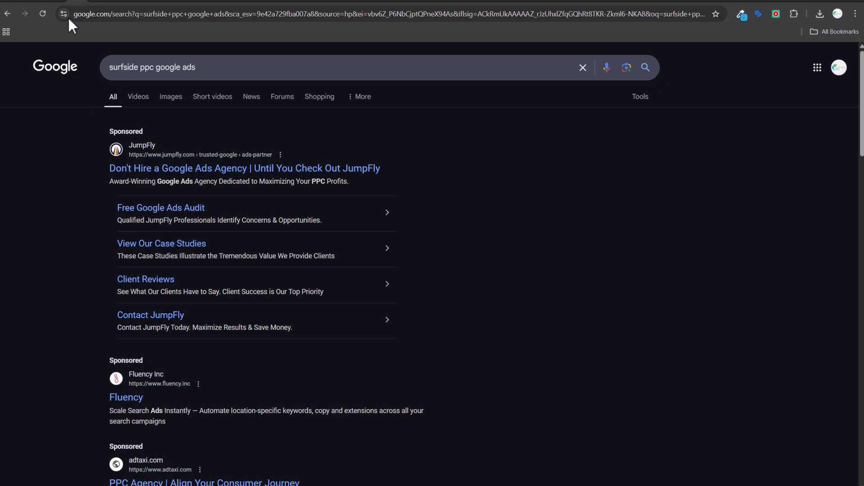
pyautogui.click(99, 2)
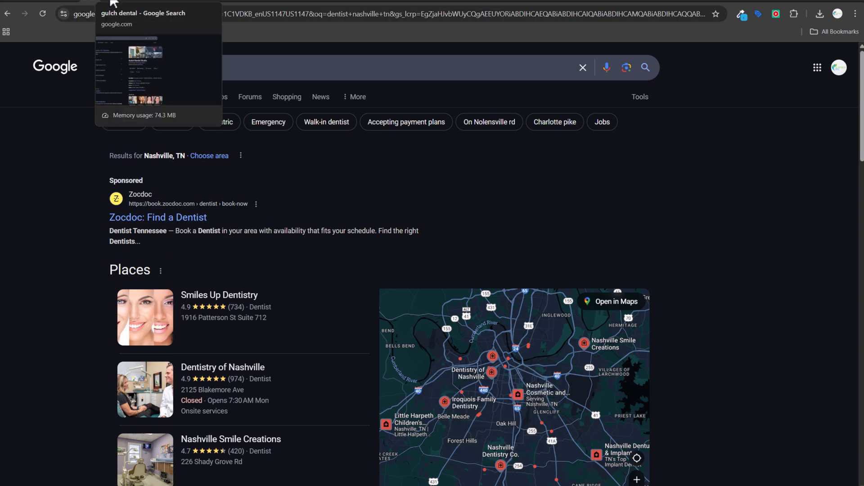
pyautogui.scroll(-4, 228, 468)
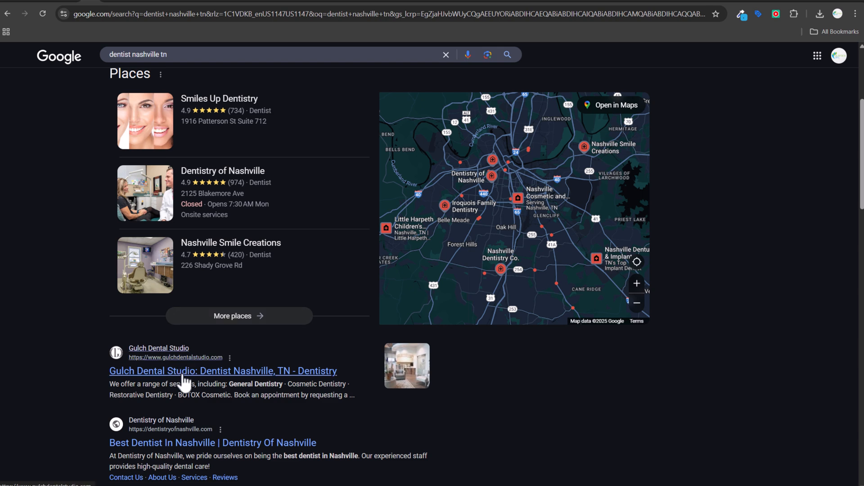
# Step: Compare the "gulch dental" Google results with the local places and organic listings for "dentist nashville tn"
pyautogui.click(109, 2)
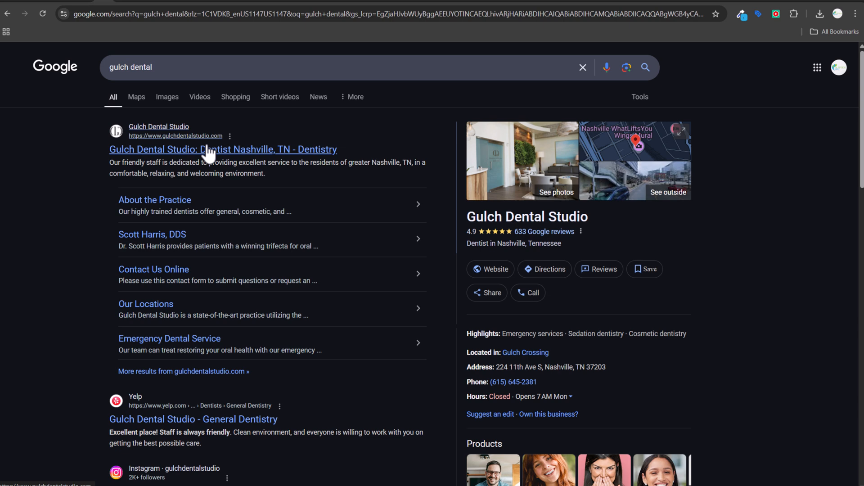
pyautogui.click(90, 0)
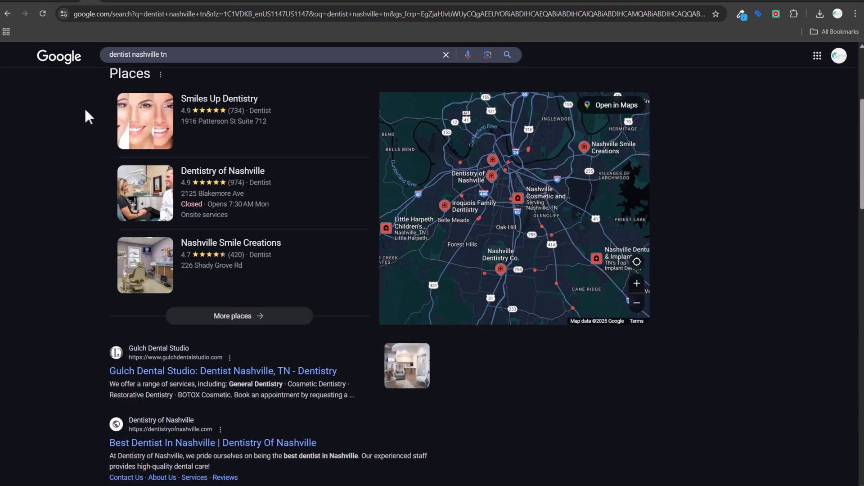
pyautogui.scroll(-1, 171, 231)
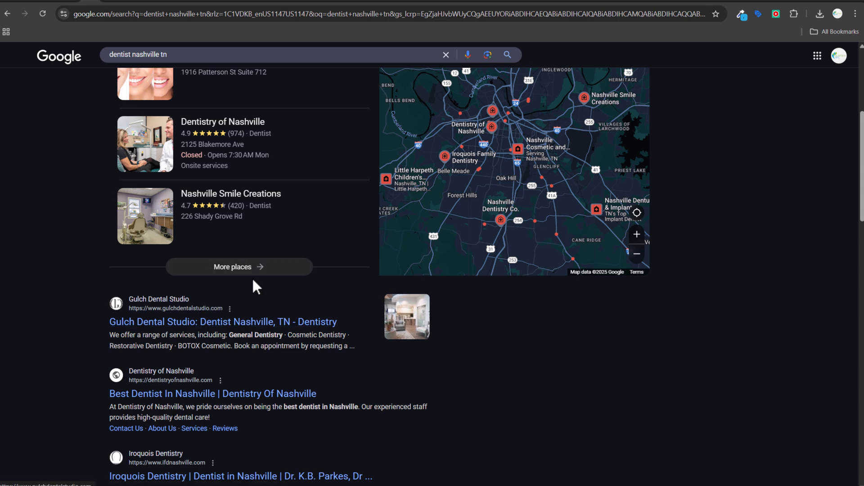
pyautogui.moveTo(579, 90)
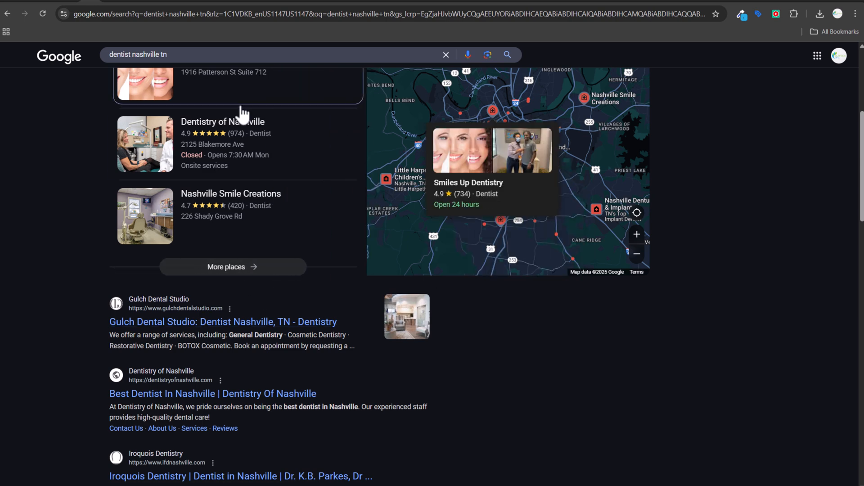
# Step: Examine the "dentist near me" Google results, including the sponsored place, local practices and organic listings
pyautogui.click(109, 1)
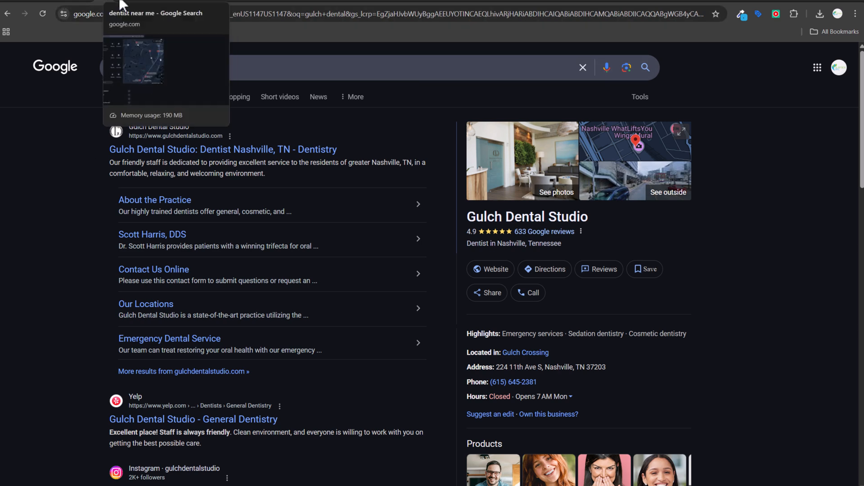
pyautogui.click(110, 5)
pyautogui.scroll(4, 56, 161)
pyautogui.scroll(-4, 56, 159)
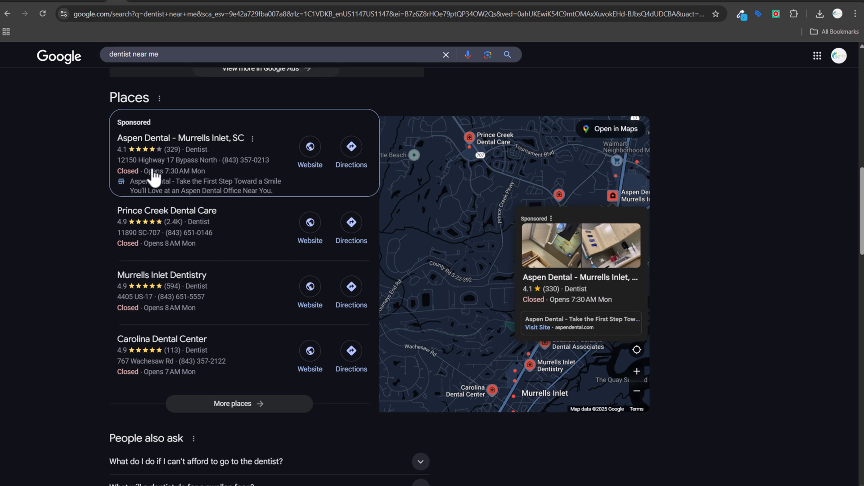
pyautogui.scroll(-7, 144, 174)
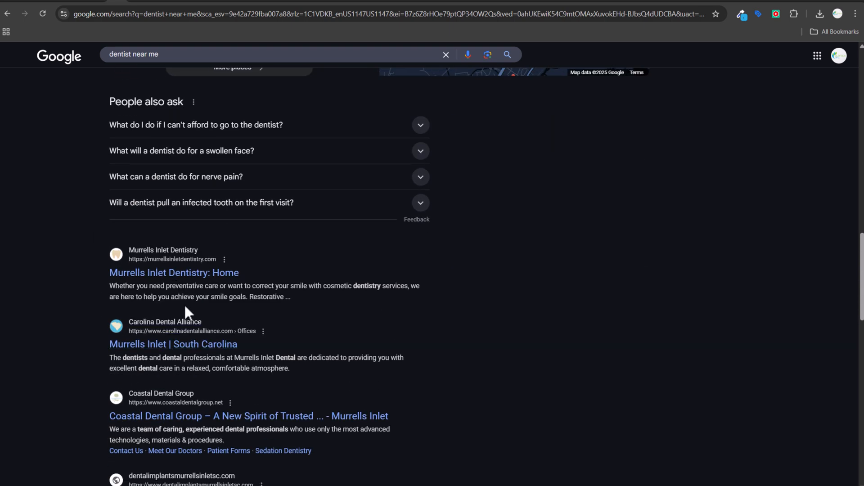
pyautogui.scroll(5, 185, 304)
pyautogui.scroll(1, 191, 316)
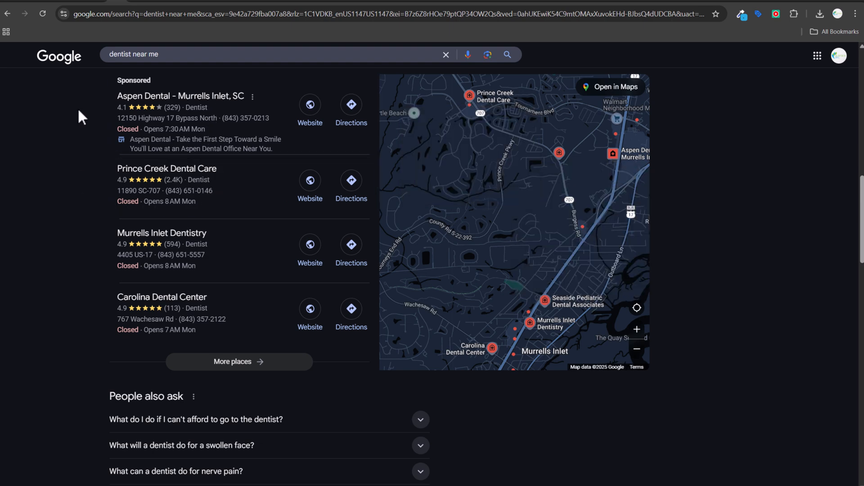
# Step: Compare the "prince creek dental" Google results with the sponsored ads and business listings for "roofer near me"
pyautogui.click(141, 2)
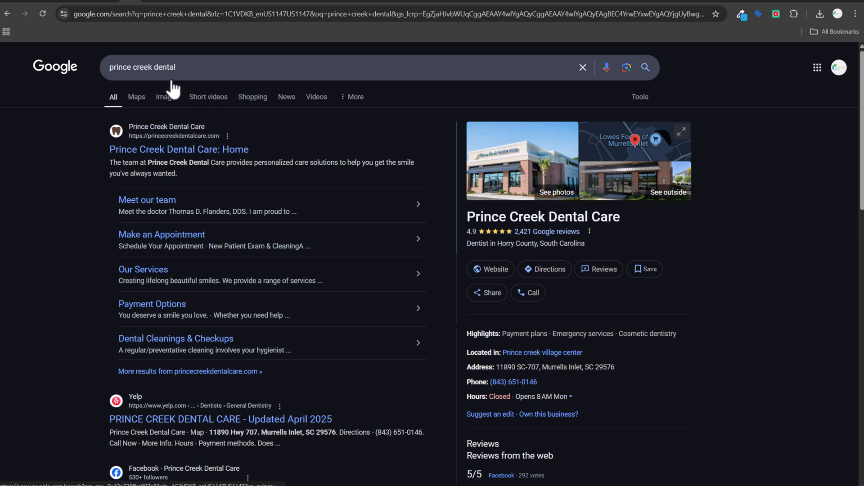
pyautogui.click(144, 3)
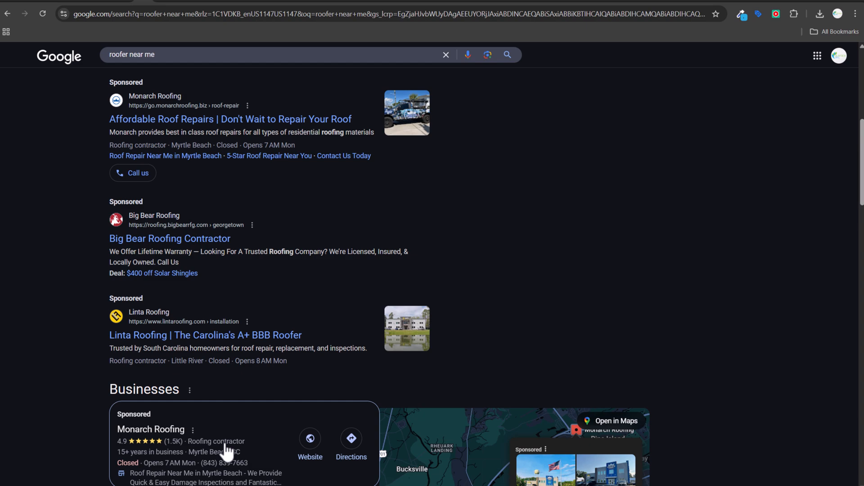
pyautogui.scroll(-1, 108, 360)
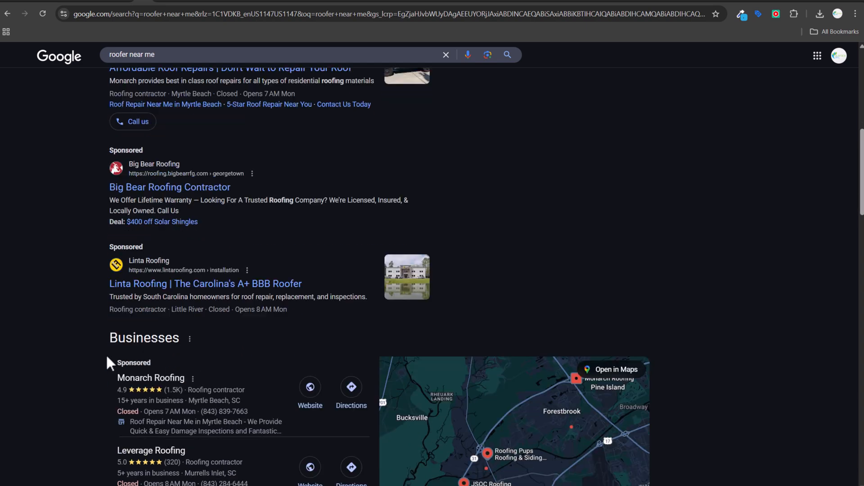
# Step: Examine the local businesses, related questions, directory pages and organic listings in the Google results for "roofer near me"
pyautogui.scroll(-6, 135, 306)
pyautogui.scroll(2, 230, 207)
pyautogui.scroll(-4, 239, 225)
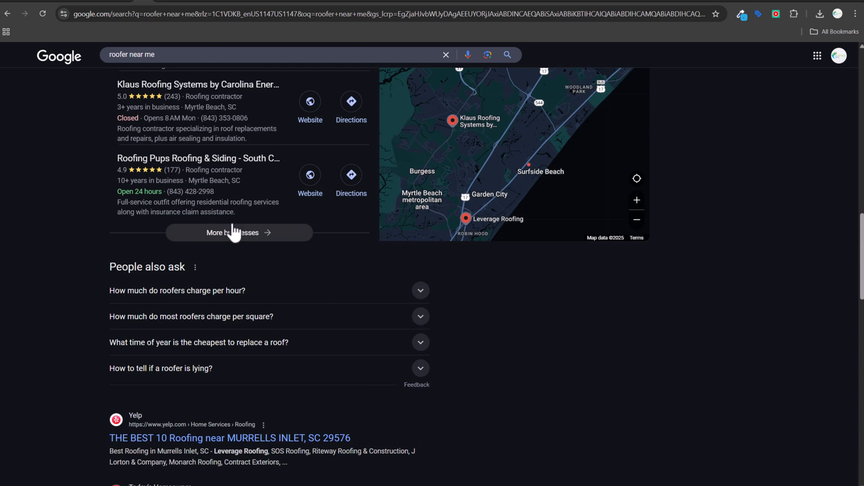
pyautogui.scroll(-9, 234, 232)
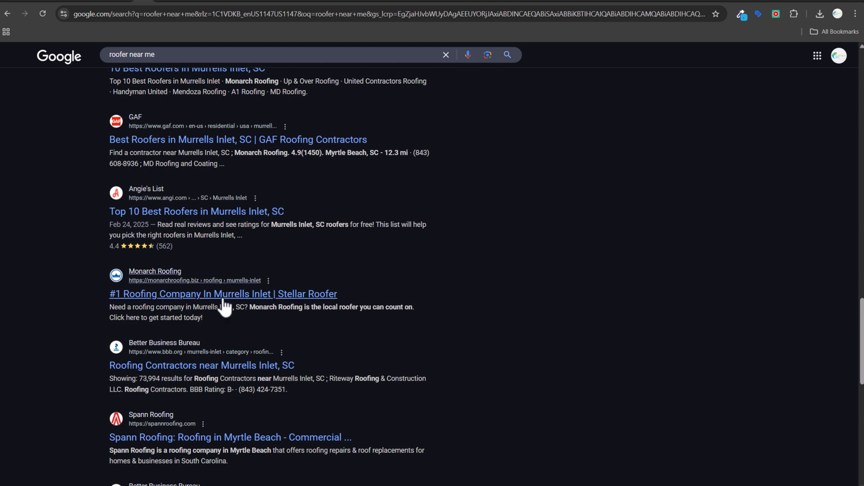
pyautogui.scroll(2, 218, 167)
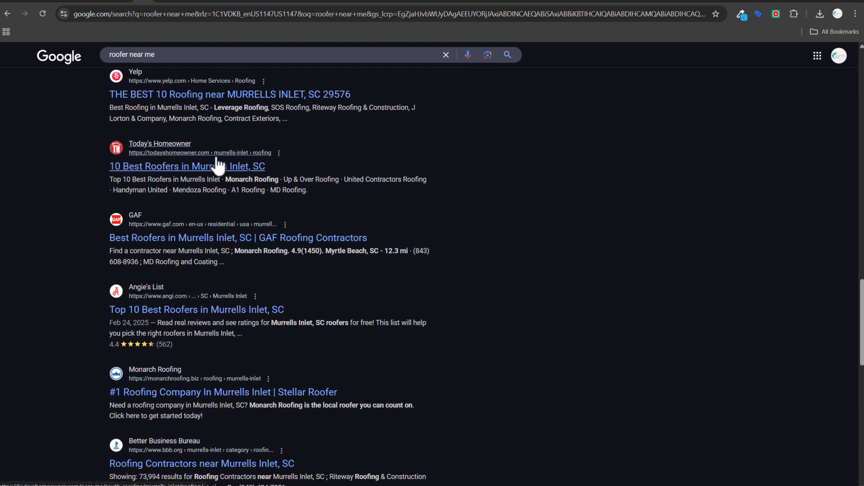
pyautogui.scroll(1, 218, 166)
pyautogui.scroll(2, 227, 149)
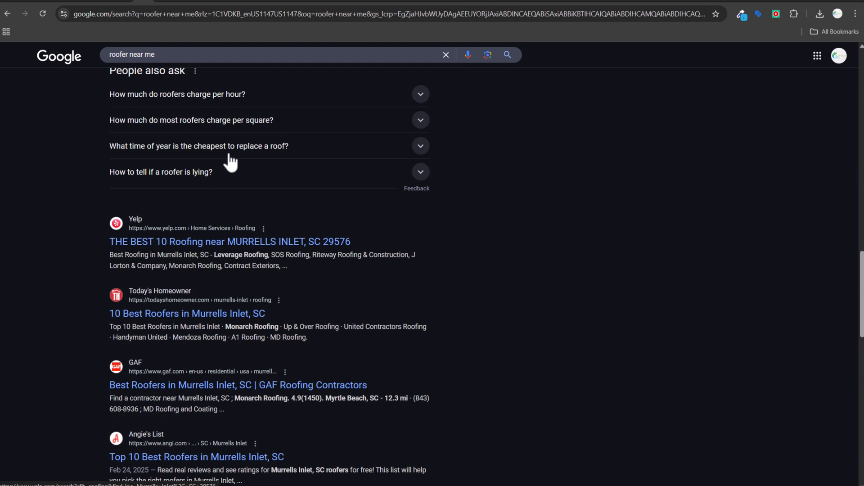
# Step: Compare the sponsored competitor ads, organic listing and business profile in the Google results for "monarch roofing"
pyautogui.click(173, 2)
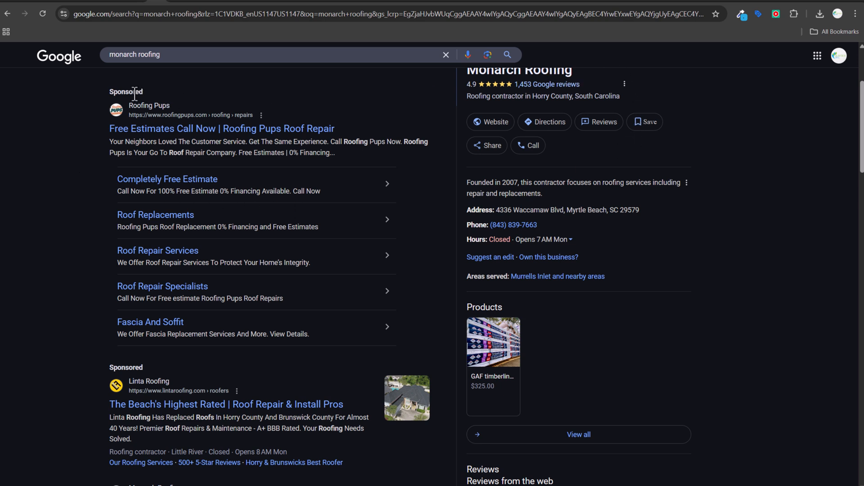
pyautogui.scroll(-3, 178, 303)
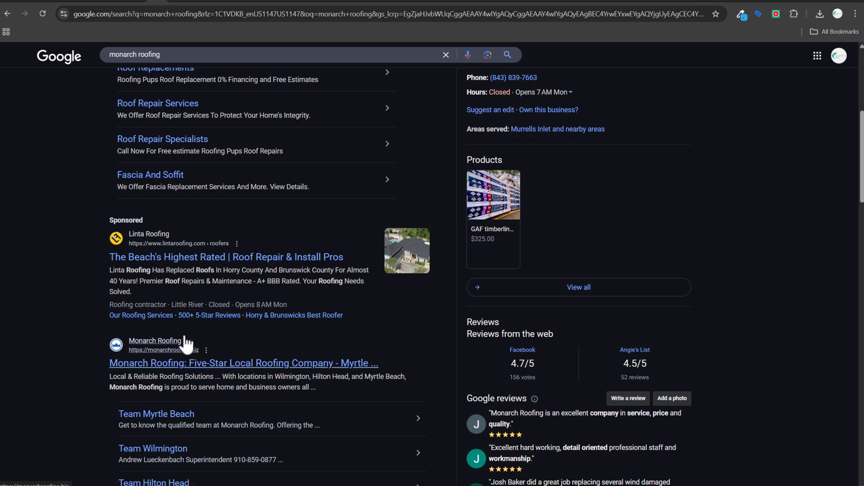
pyautogui.scroll(3, 193, 267)
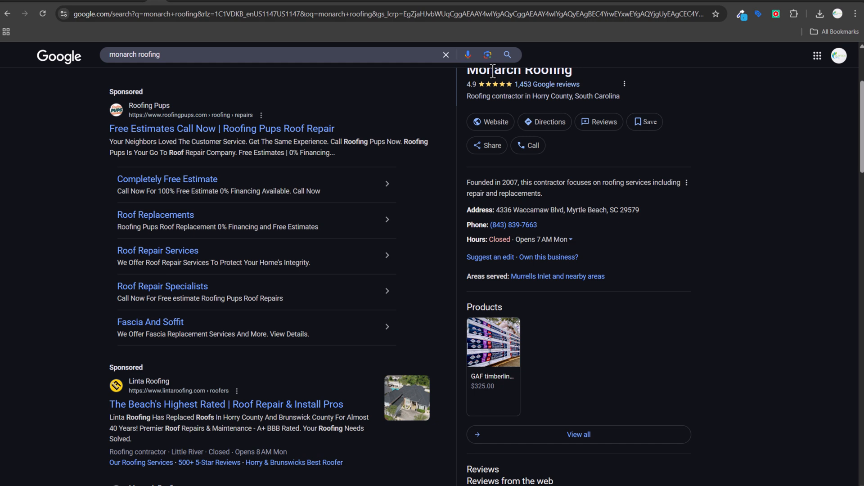
# Step: Switch to Google Ads and start a new campaign with the Leads objective
pyautogui.click(48, 3)
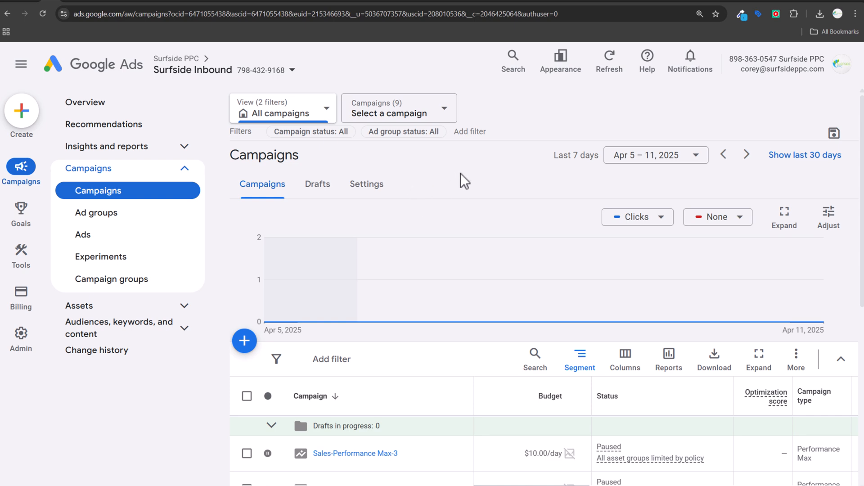
pyautogui.scroll(-1, 405, 160)
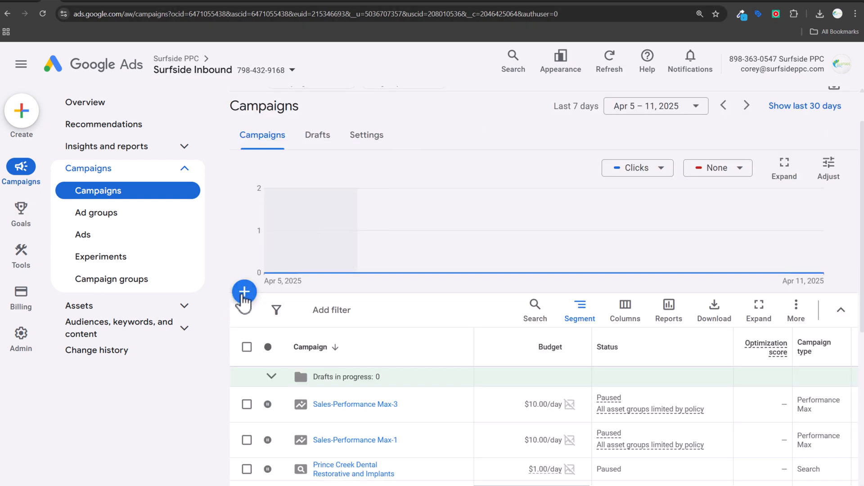
pyautogui.click(243, 297)
pyautogui.click(263, 301)
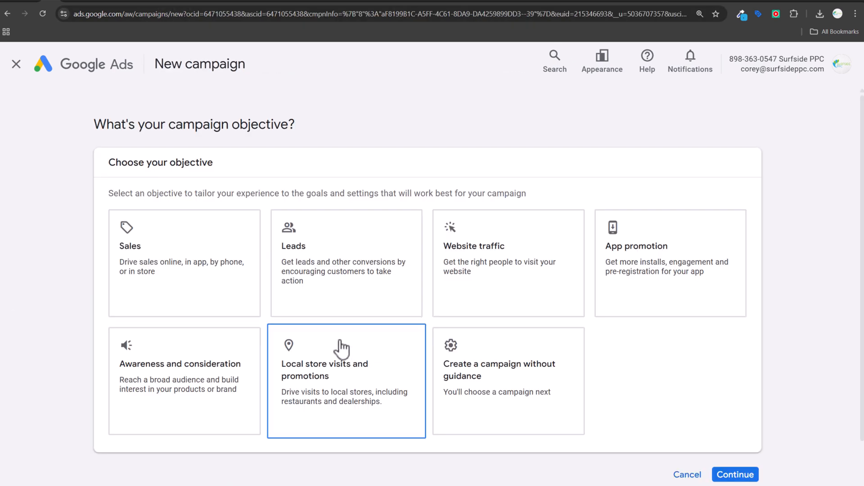
pyautogui.click(385, 261)
pyautogui.scroll(-6, 385, 261)
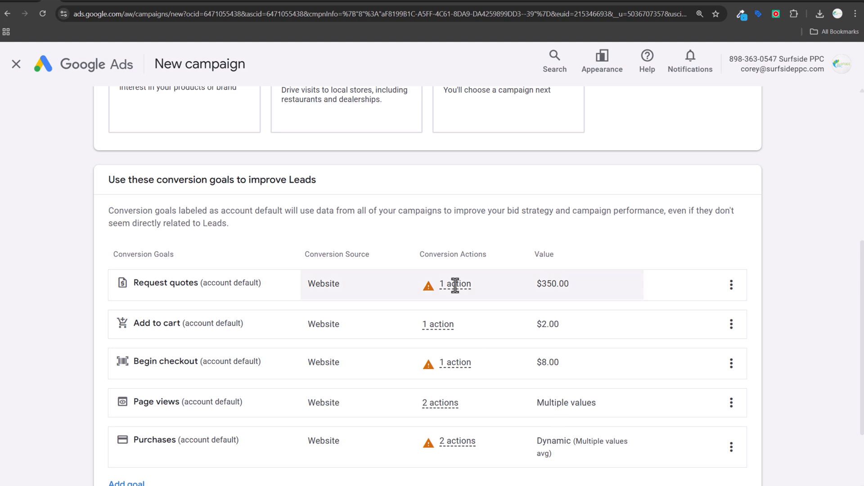
# Step: Review the account-default conversion goals for Leads and continue with them to the campaign types
pyautogui.scroll(-1, 414, 287)
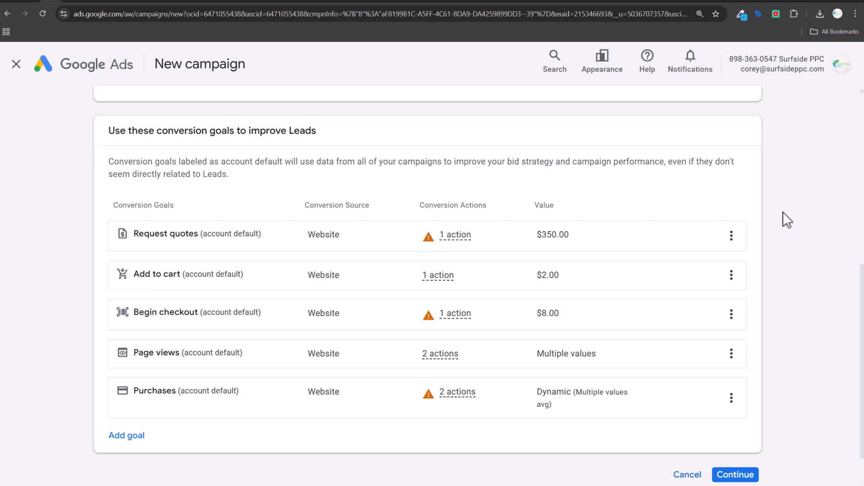
pyautogui.scroll(-1, 776, 195)
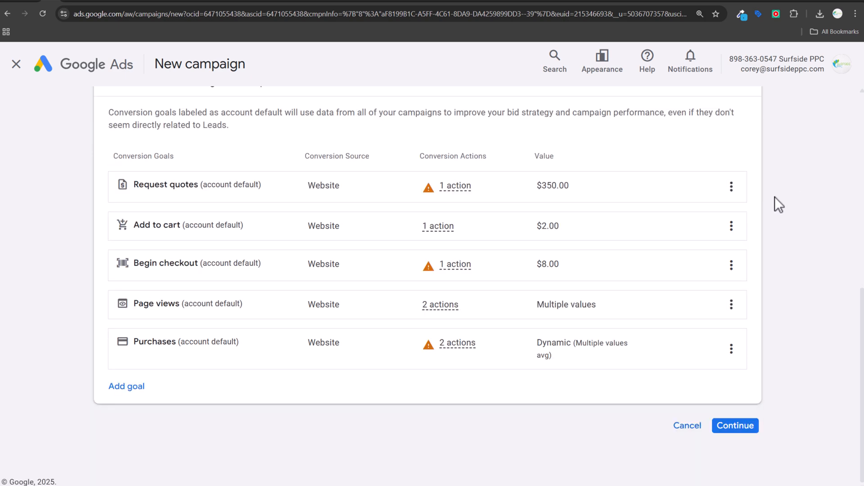
pyautogui.click(739, 419)
# Step: Select Search and then Performance Max as the campaign type
pyautogui.scroll(-1, 107, 146)
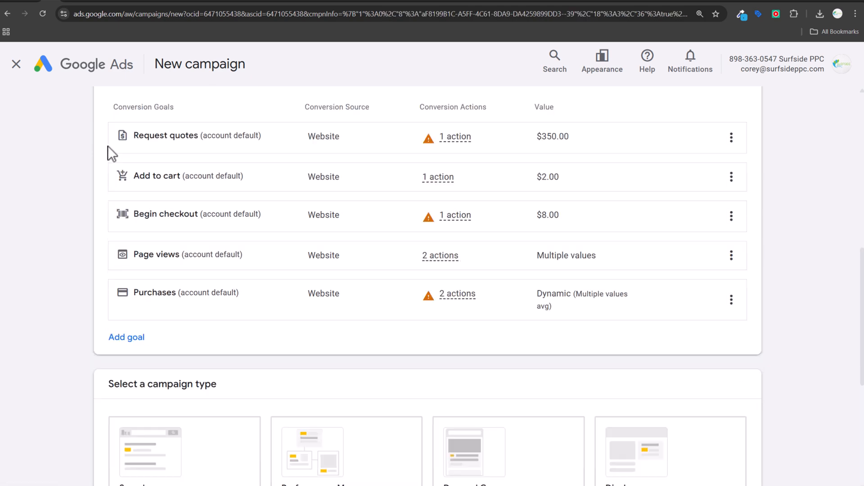
pyautogui.scroll(-3, 198, 167)
pyautogui.click(255, 349)
pyautogui.scroll(-2, 202, 296)
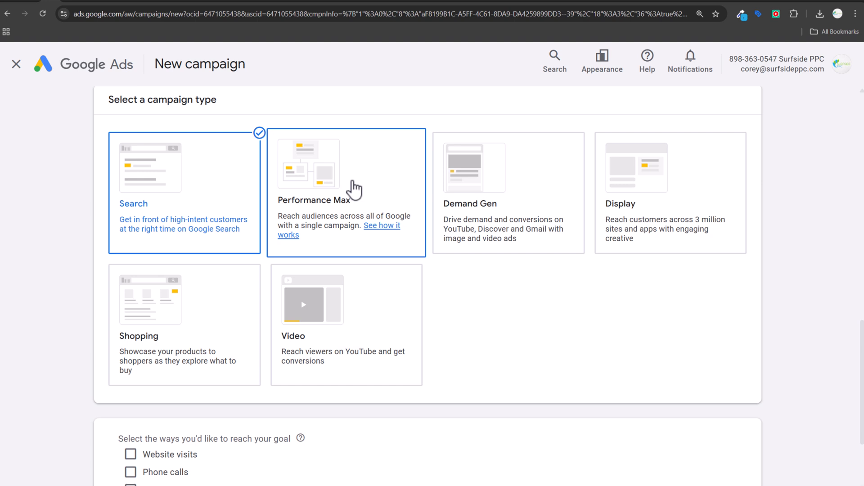
pyautogui.click(353, 189)
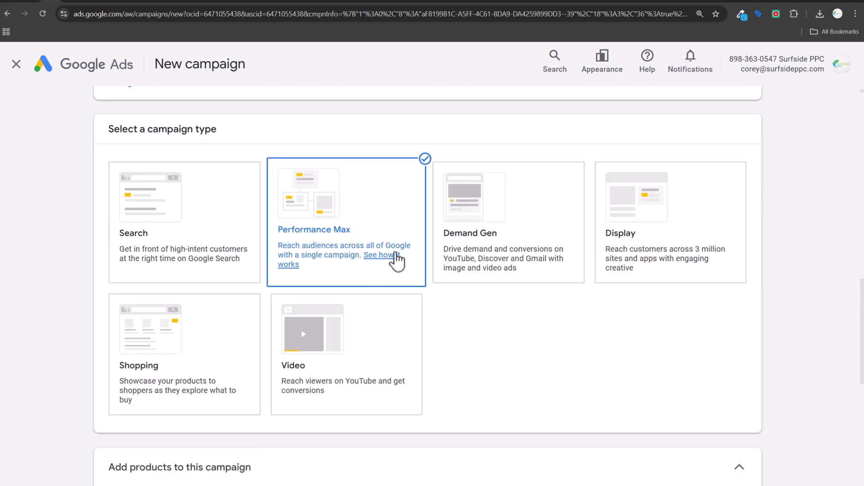
# Step: Go through the introduction pages explaining how Performance Max campaigns work and close them
pyautogui.click(395, 258)
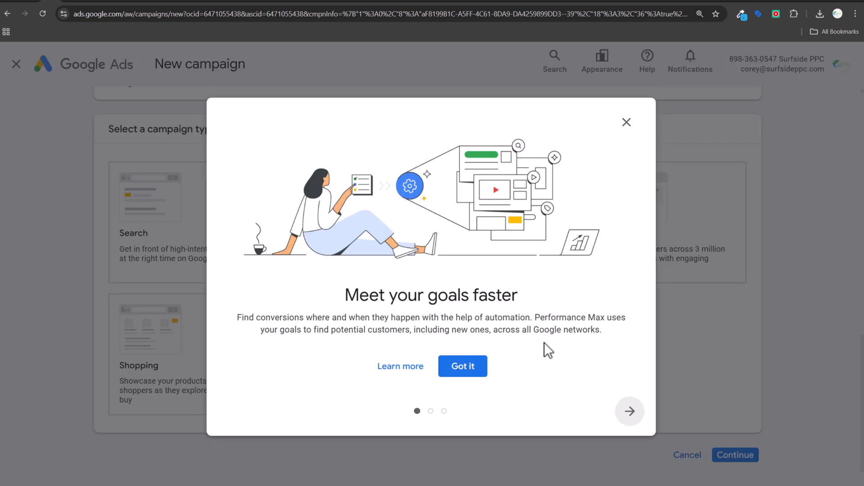
pyautogui.click(462, 372)
pyautogui.scroll(-1, 648, 394)
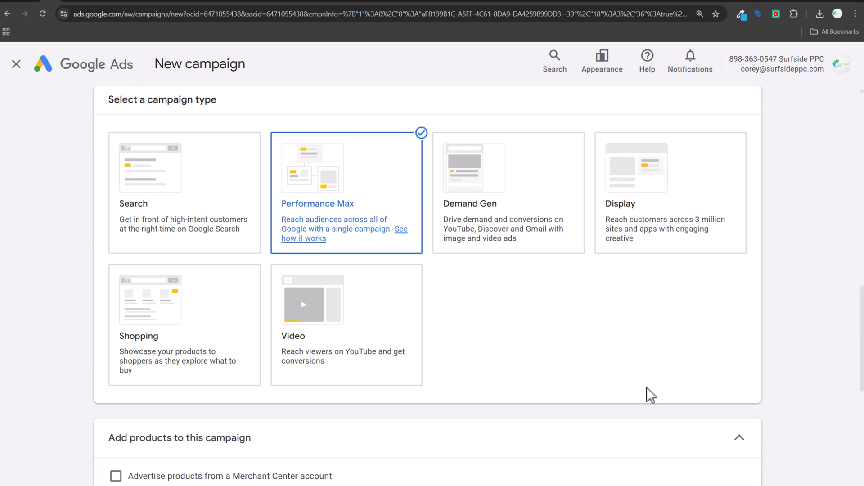
pyautogui.click(380, 231)
pyautogui.click(401, 239)
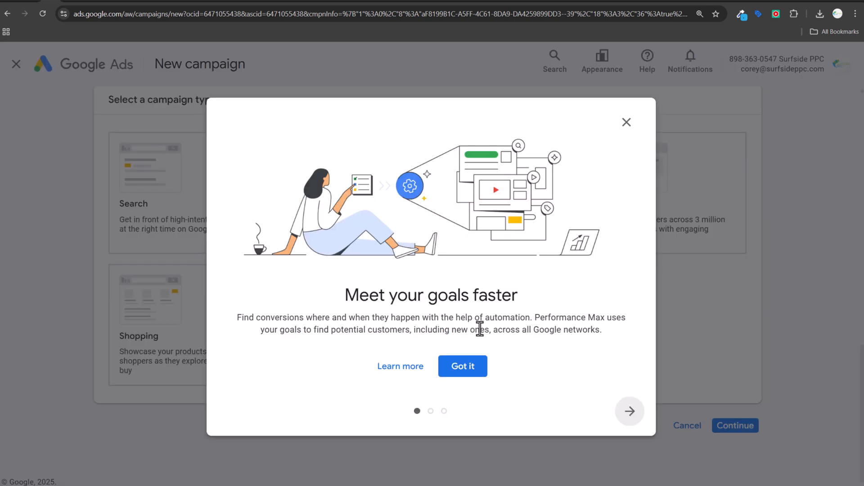
pyautogui.click(634, 413)
pyautogui.click(634, 413)
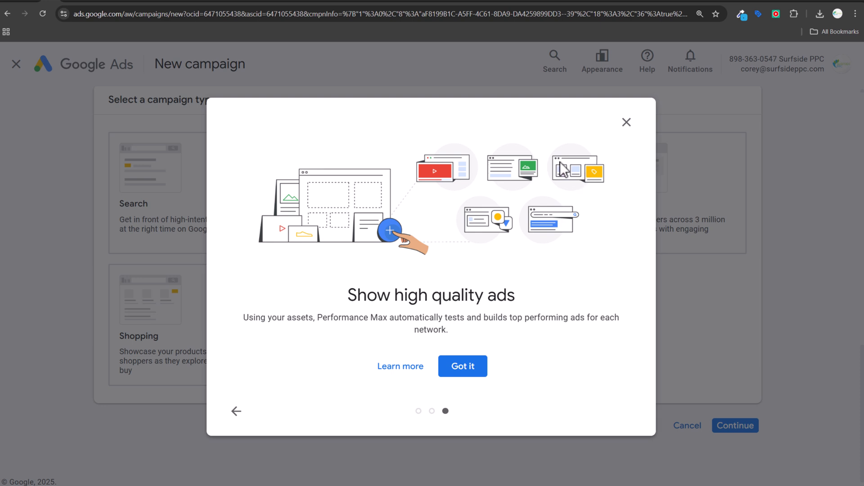
pyautogui.click(630, 120)
pyautogui.click(365, 247)
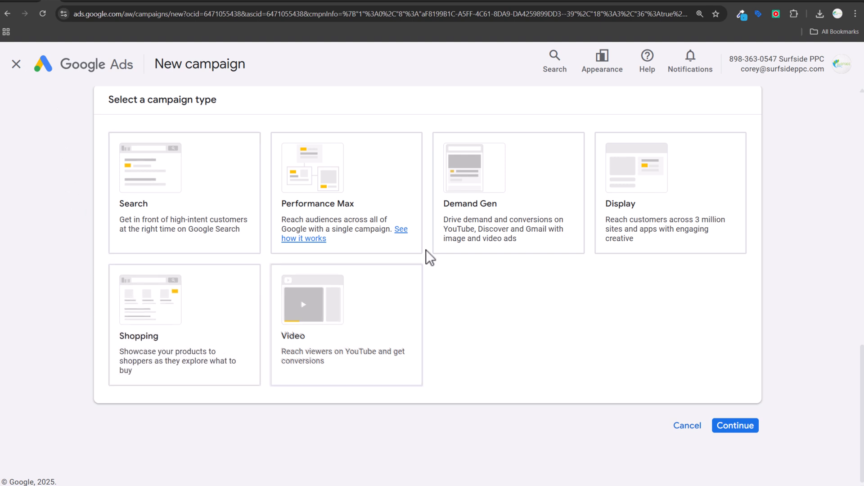
pyautogui.click(290, 193)
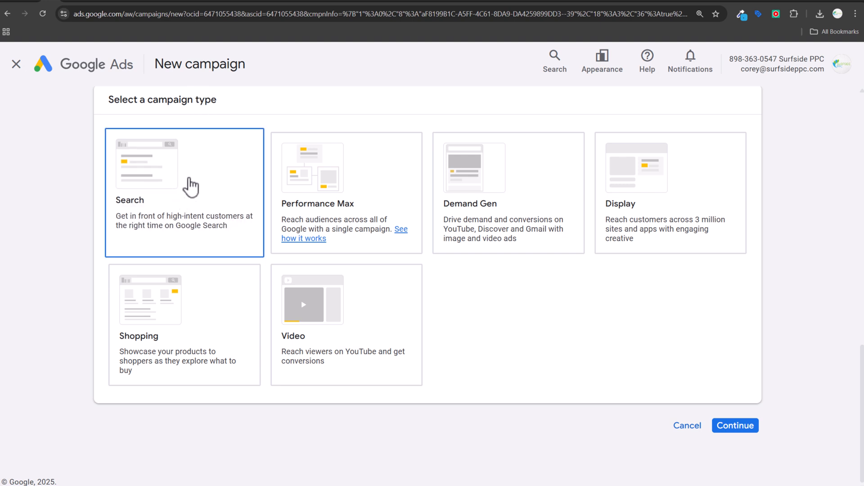
# Step: Choose Search as the campaign type and website visits as the way to reach the goal
pyautogui.click(191, 187)
pyautogui.scroll(-3, 103, 247)
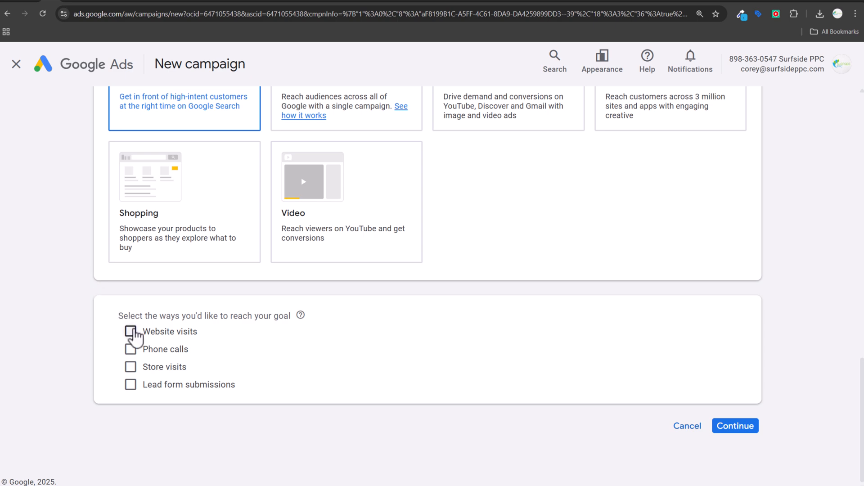
pyautogui.click(133, 333)
pyautogui.scroll(2, 116, 164)
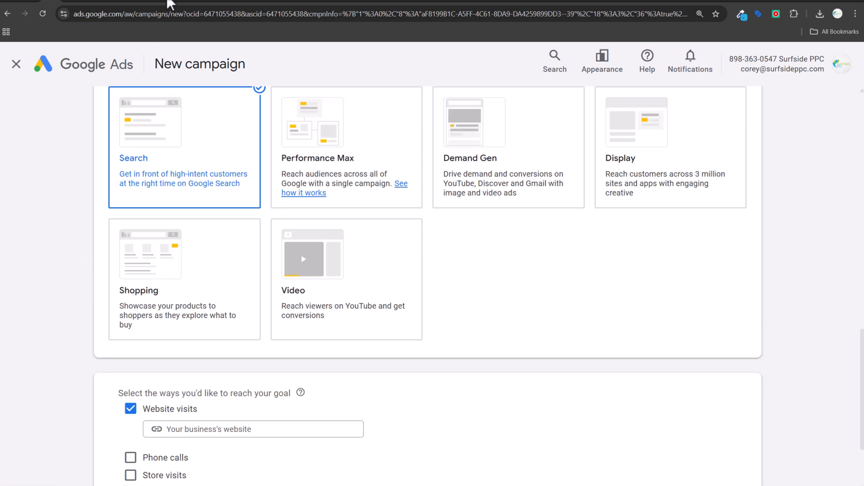
pyautogui.click(167, 4)
pyautogui.rightClick(491, 118)
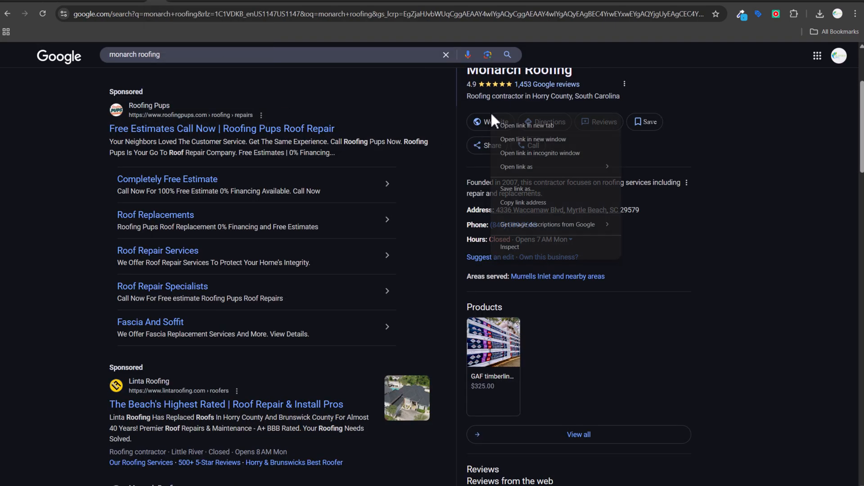
pyautogui.click(514, 207)
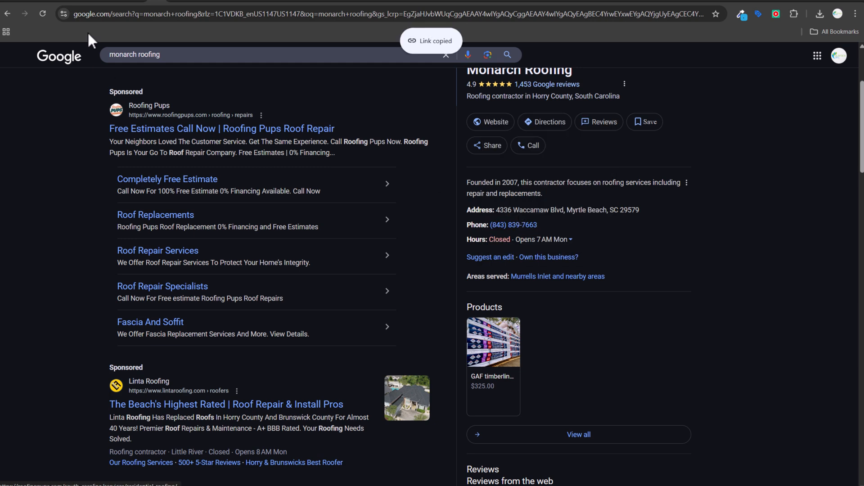
pyautogui.click(59, 4)
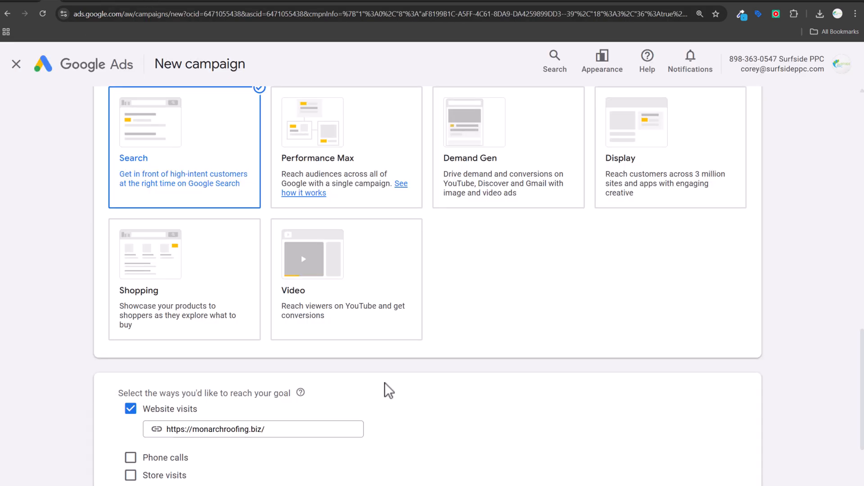
pyautogui.scroll(-2, 386, 387)
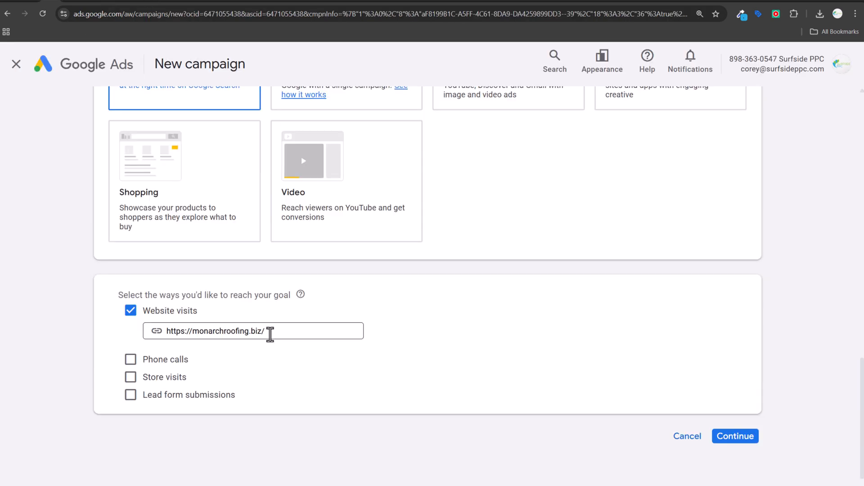
pyautogui.click(270, 333)
pyautogui.scroll(1, 357, 328)
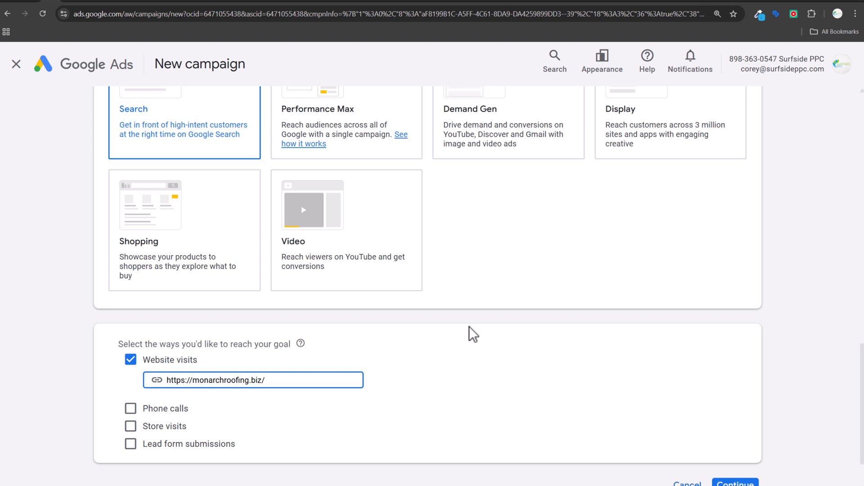
pyautogui.scroll(-1, 472, 334)
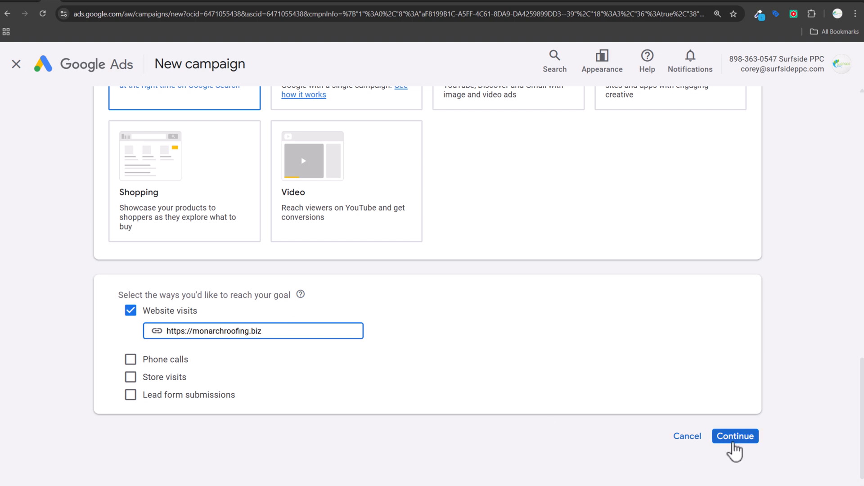
pyautogui.click(735, 436)
# Step: Name the campaign "Branded Campaign" and continue to the bidding settings
pyautogui.write('B')
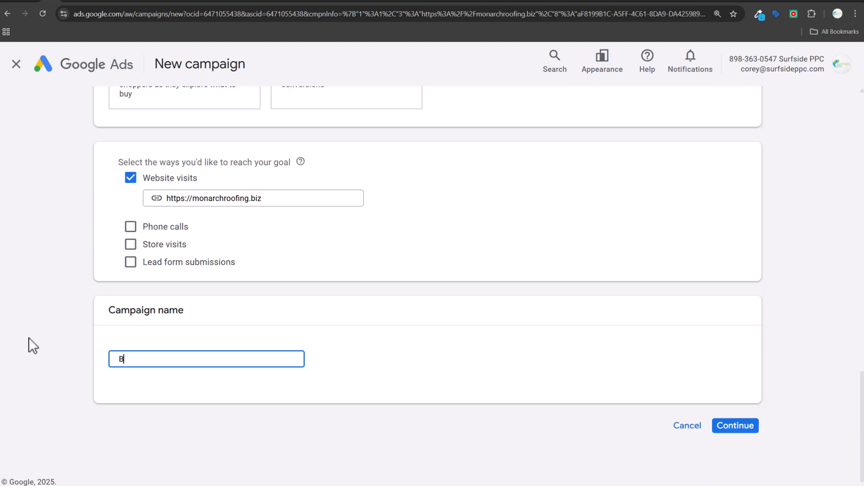
pyautogui.write('randed Campaing')
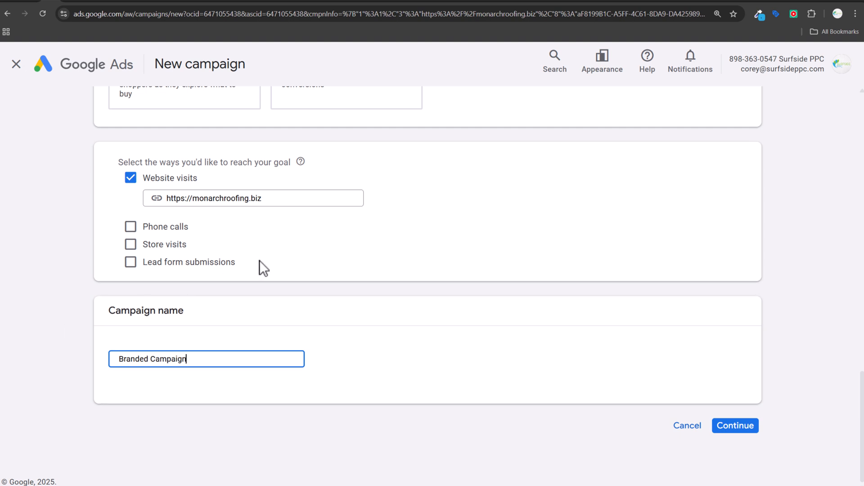
pyautogui.press('Return')
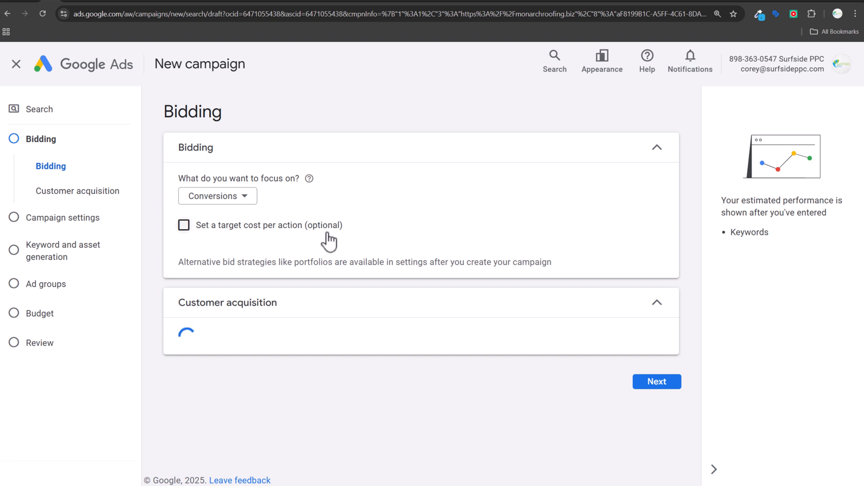
# Step: Set the campaign's bidding focus to Clicks
pyautogui.click(220, 201)
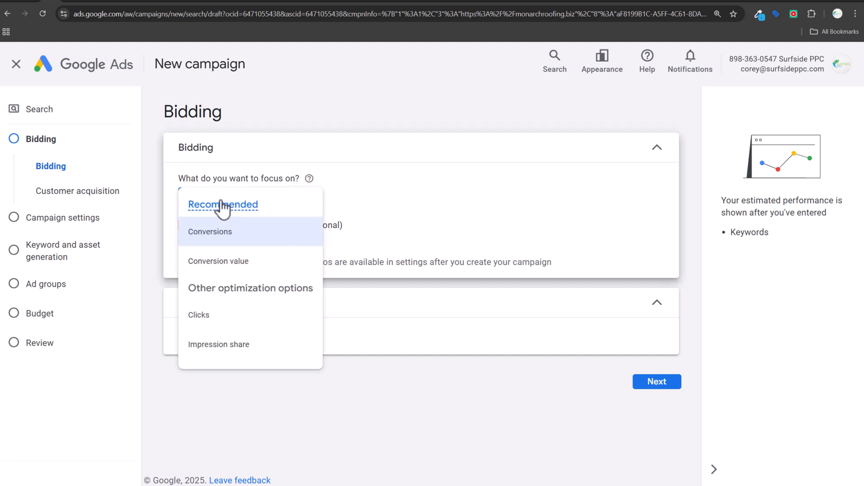
pyautogui.click(222, 320)
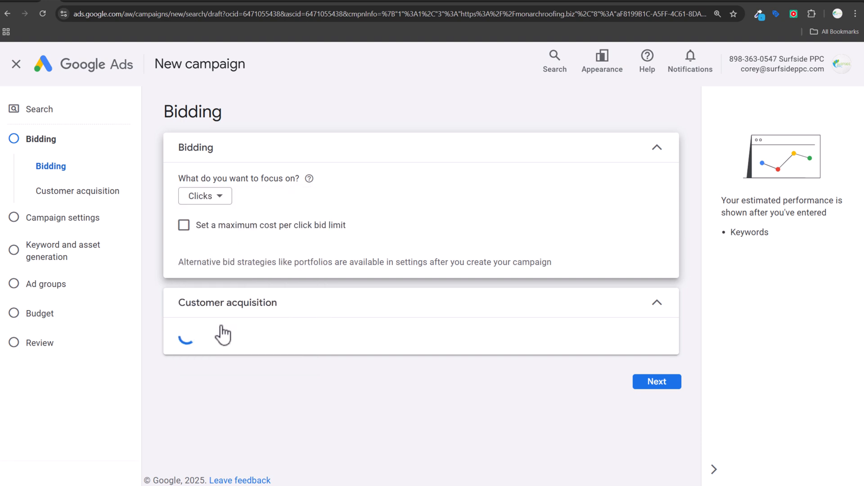
# Step: Enable a maximum cost per click bid limit and set it to $5.00
pyautogui.click(241, 233)
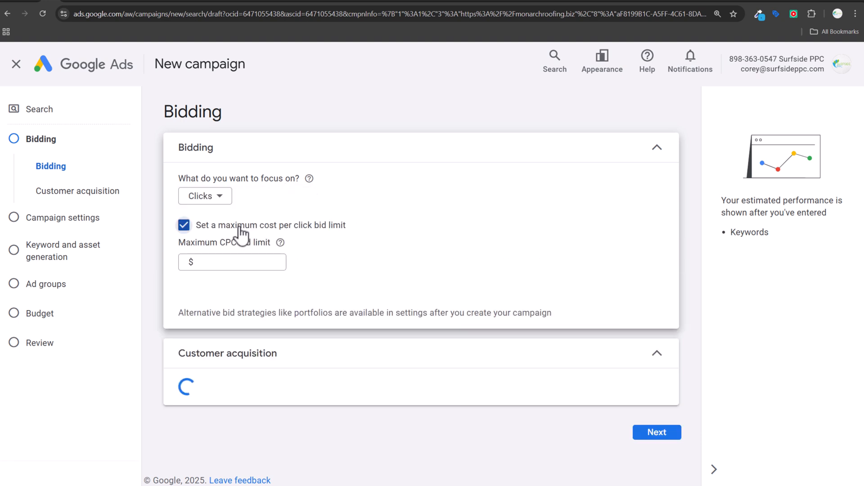
pyautogui.click(222, 261)
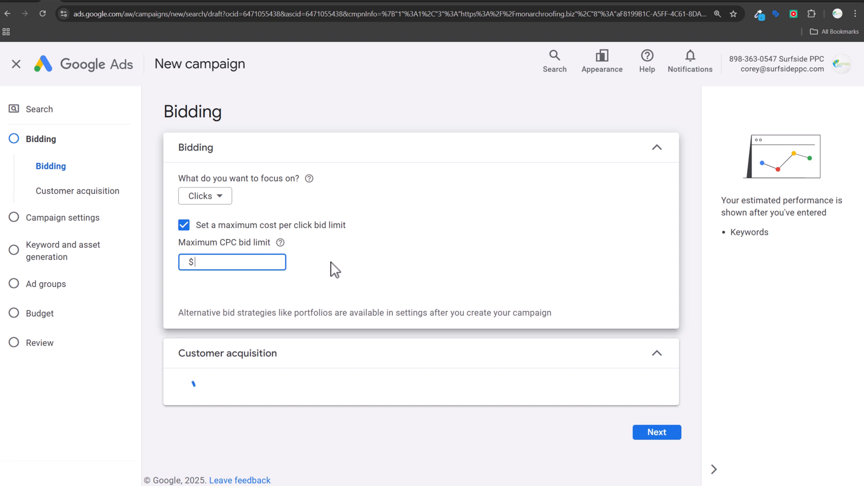
pyautogui.write('5.00')
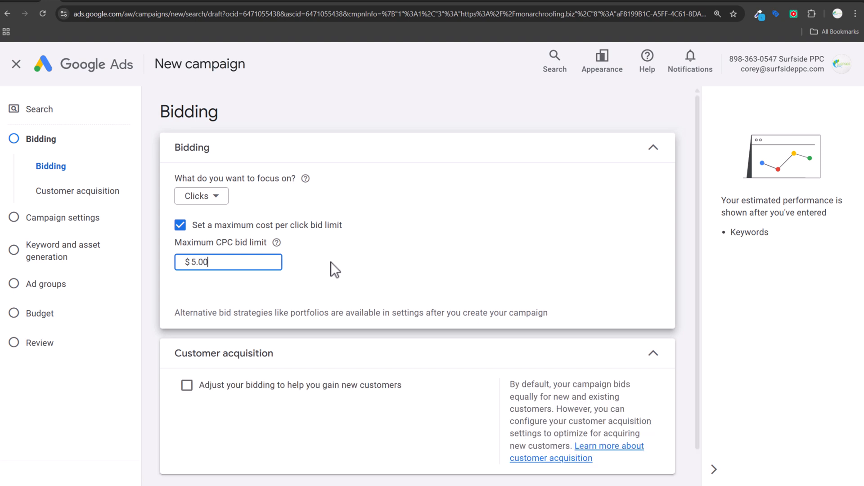
pyautogui.moveTo(239, 261); pyautogui.dragTo(153, 258)
pyautogui.write('7.00')
pyautogui.moveTo(210, 262); pyautogui.dragTo(177, 261)
pyautogui.write('3')
pyautogui.press('BackSpace')
pyautogui.click(151, 274)
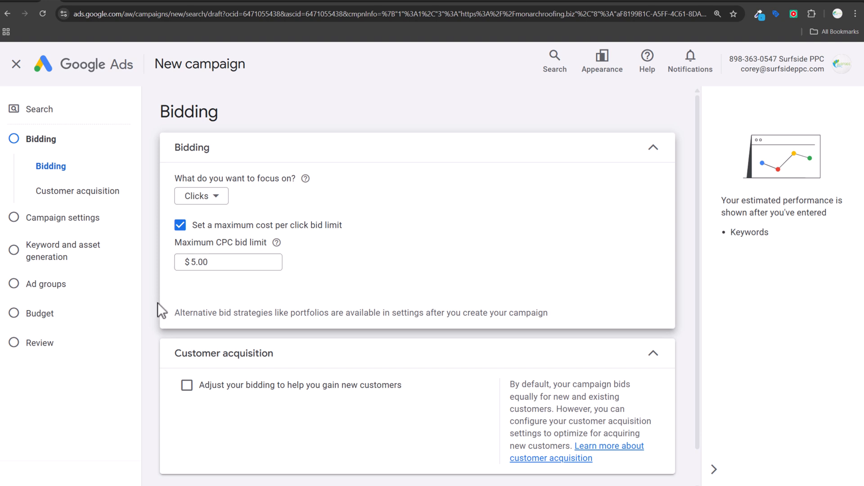
# Step: Continue to the campaign settings and turn off the Google Search Partners and Google Display networks for this campaign
pyautogui.scroll(-1, 157, 303)
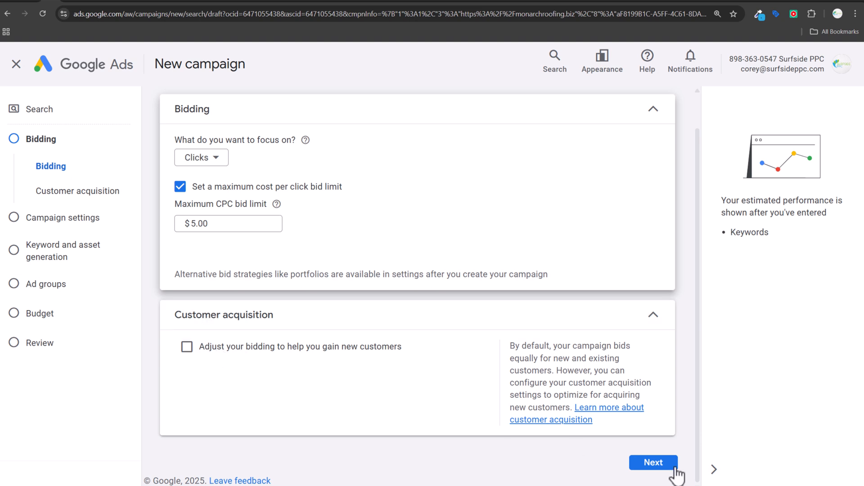
pyautogui.click(658, 463)
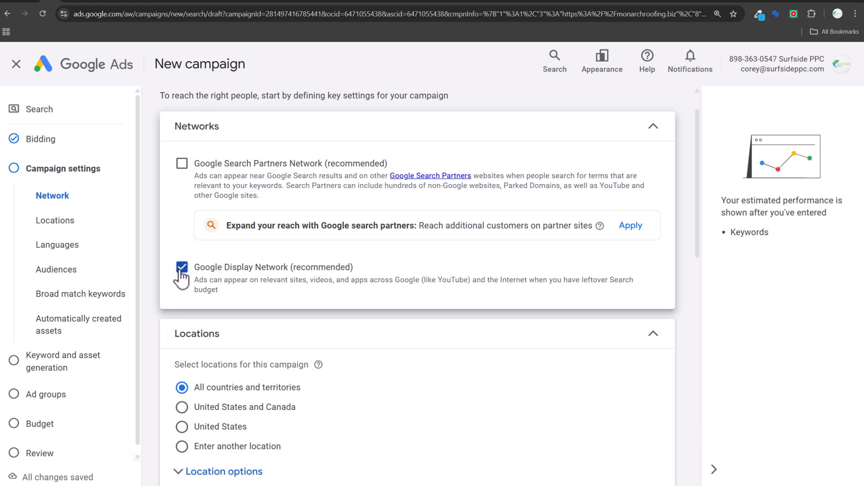
pyautogui.click(182, 269)
pyautogui.scroll(-2, 432, 313)
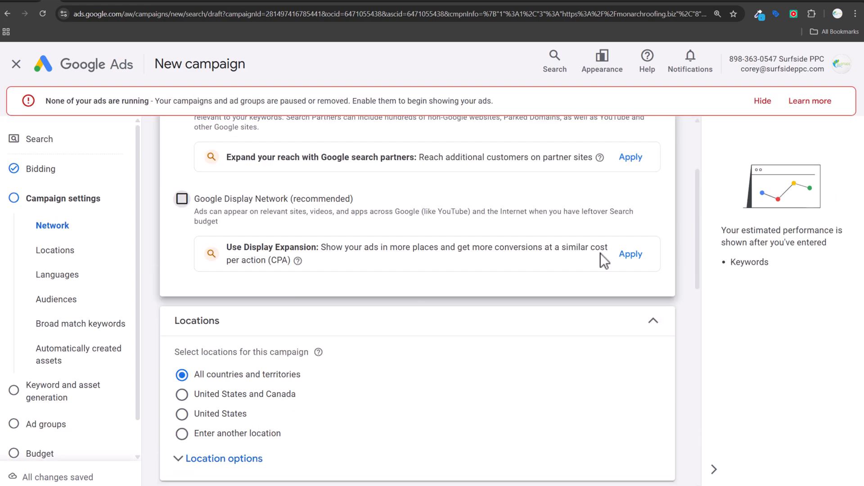
pyautogui.scroll(-2, 600, 253)
pyautogui.click(763, 103)
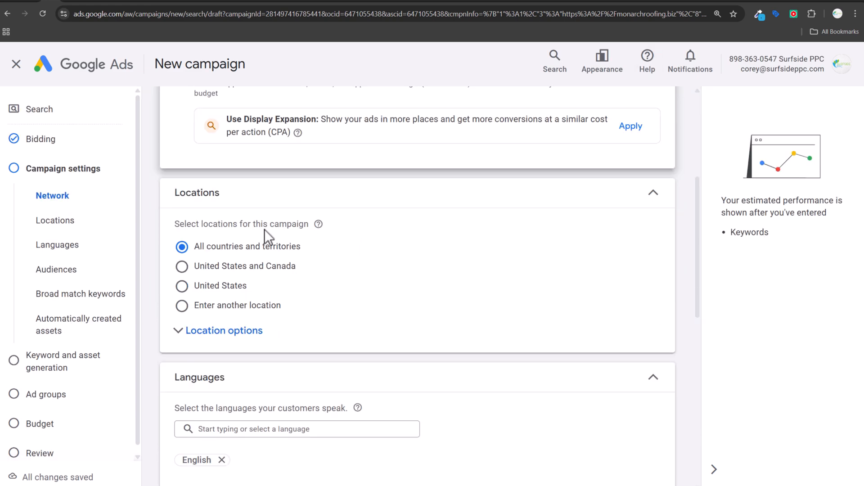
# Step: Restrict location targeting to Presence and include Horry County, South Carolina, found by searching for "myrtle beach"
pyautogui.click(207, 343)
pyautogui.click(227, 400)
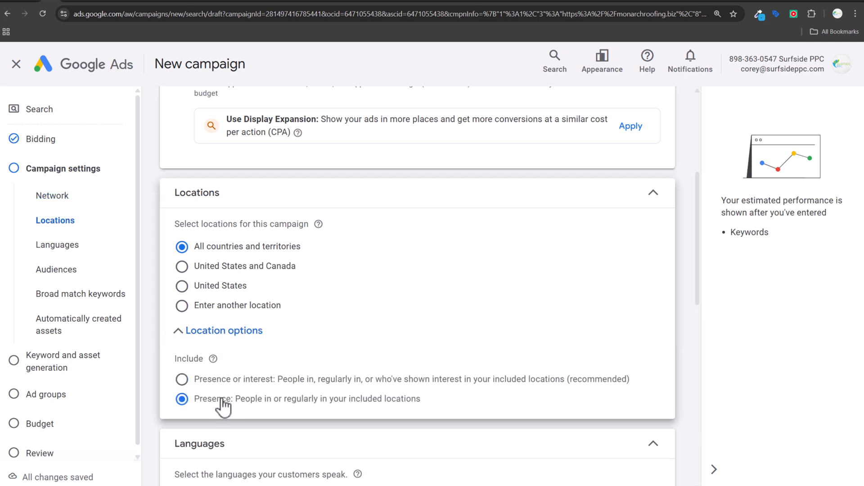
pyautogui.click(182, 306)
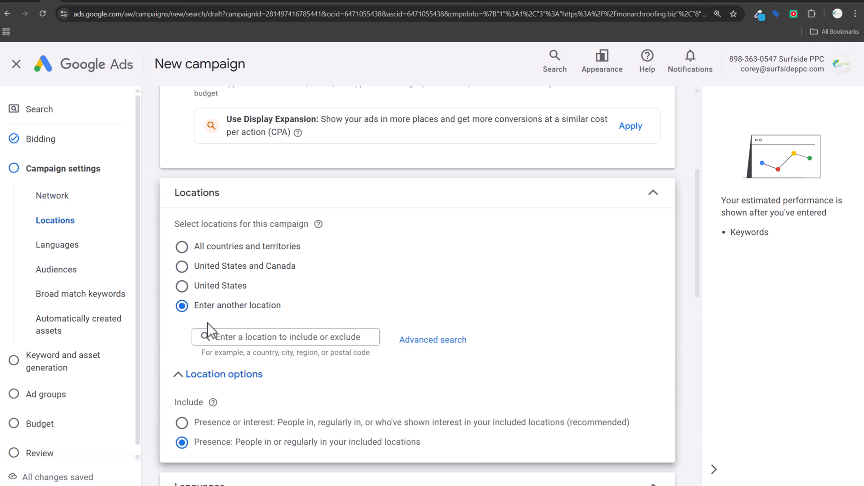
pyautogui.click(251, 340)
pyautogui.write('myrtle beach')
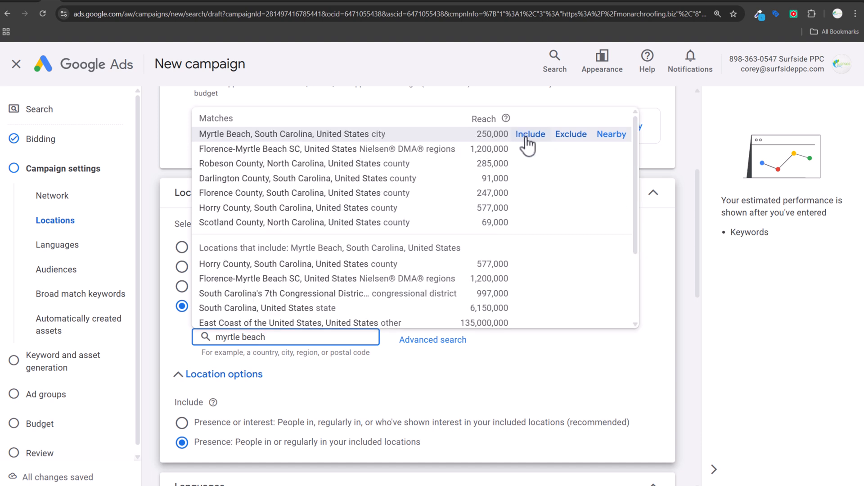
pyautogui.moveTo(507, 152)
pyautogui.moveTo(484, 261)
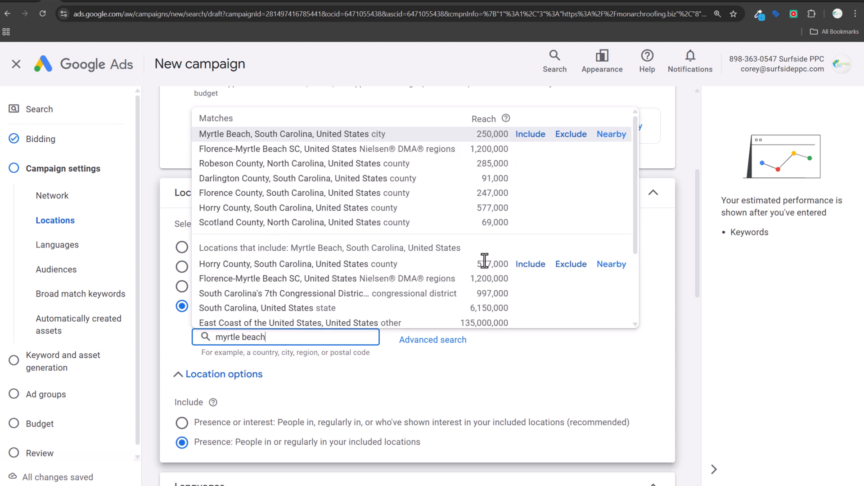
pyautogui.click(520, 265)
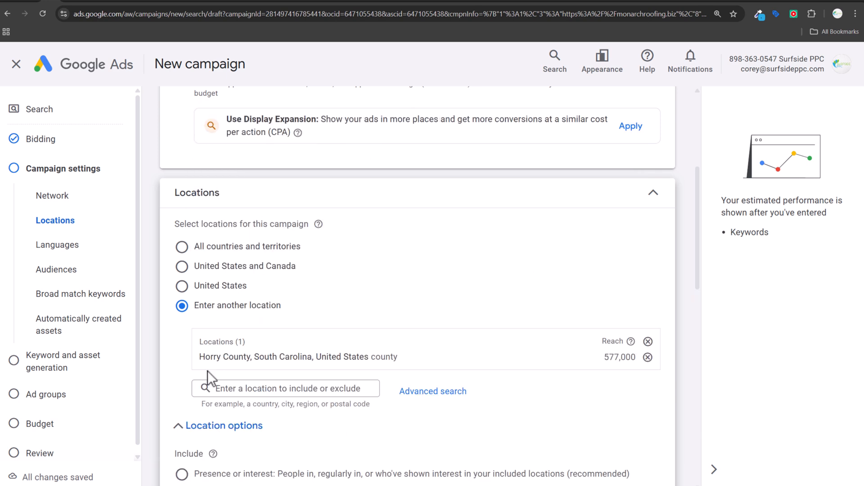
# Step: Search for "georgetown" and include Georgetown County, South Carolina, as another target location
pyautogui.write('georgetown')
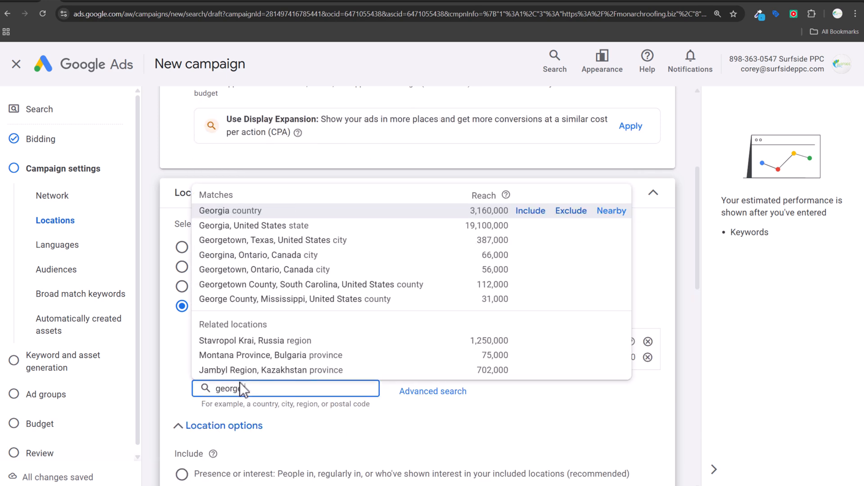
pyautogui.moveTo(401, 216)
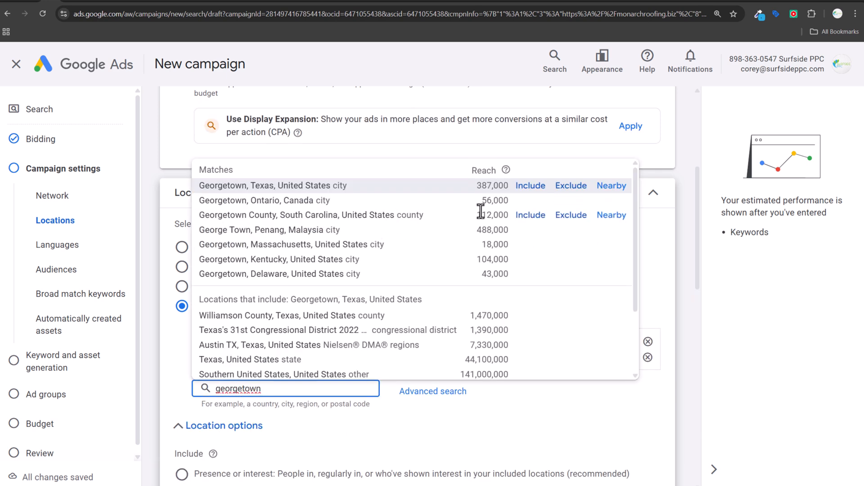
pyautogui.click(532, 216)
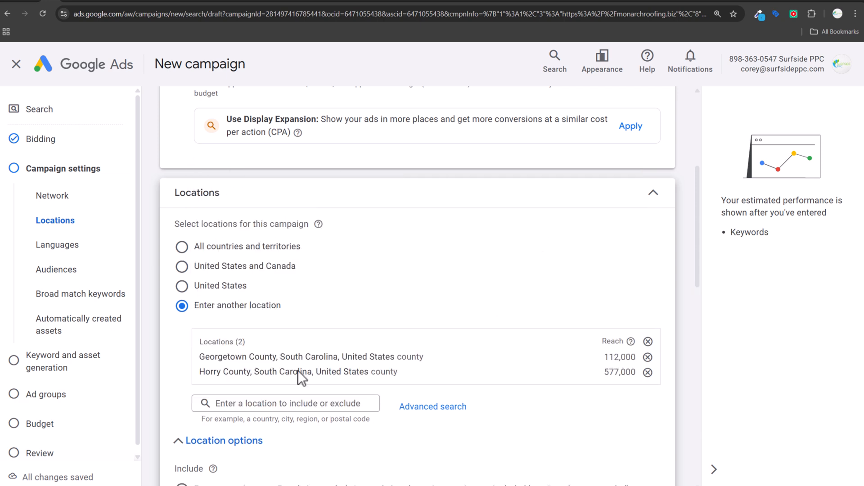
# Step: Review the reach and map coverage of the two included counties, and look over the network settings again
pyautogui.moveTo(580, 361); pyautogui.dragTo(646, 380)
pyautogui.click(633, 392)
pyautogui.scroll(-2, 518, 403)
pyautogui.click(432, 308)
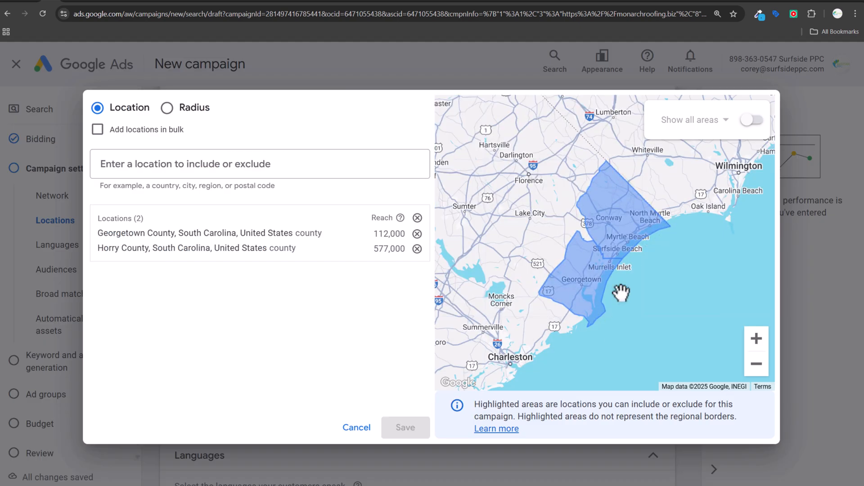
pyautogui.click(346, 435)
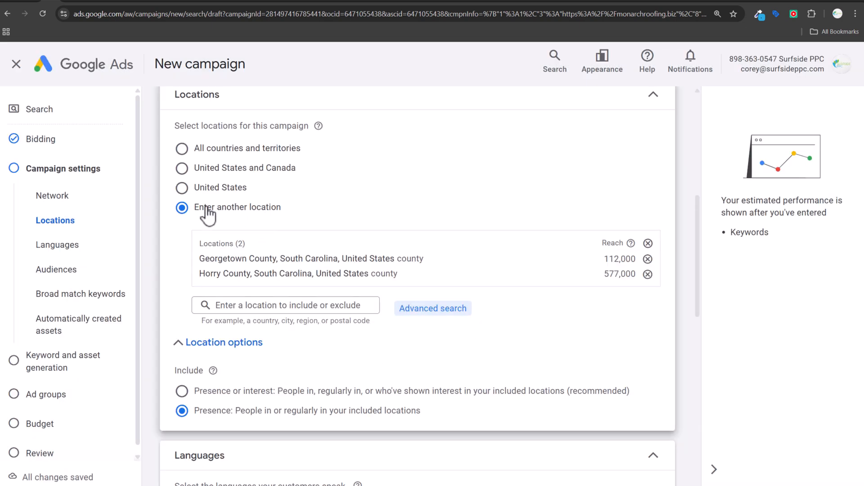
pyautogui.scroll(3, 234, 381)
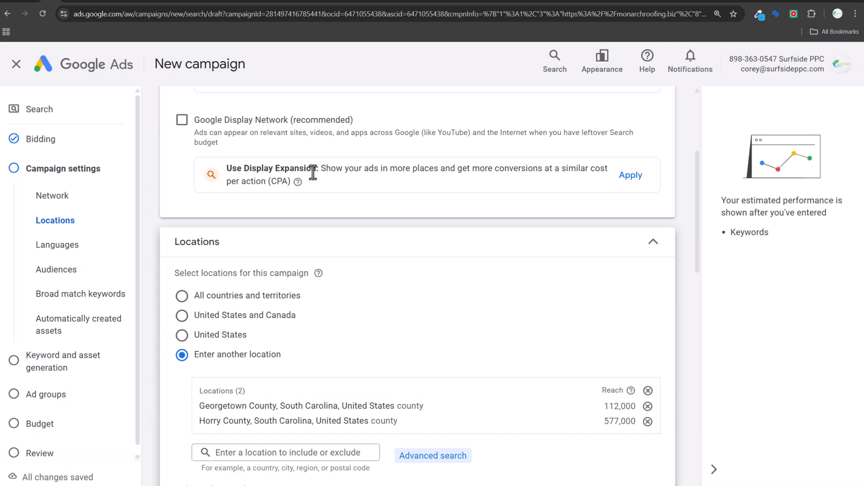
pyautogui.scroll(3, 330, 207)
pyautogui.scroll(-3, 486, 225)
# Step: Collapse the location settings, and search the audience segments for "roofing" and select a matching segment
pyautogui.click(653, 241)
pyautogui.scroll(-2, 540, 261)
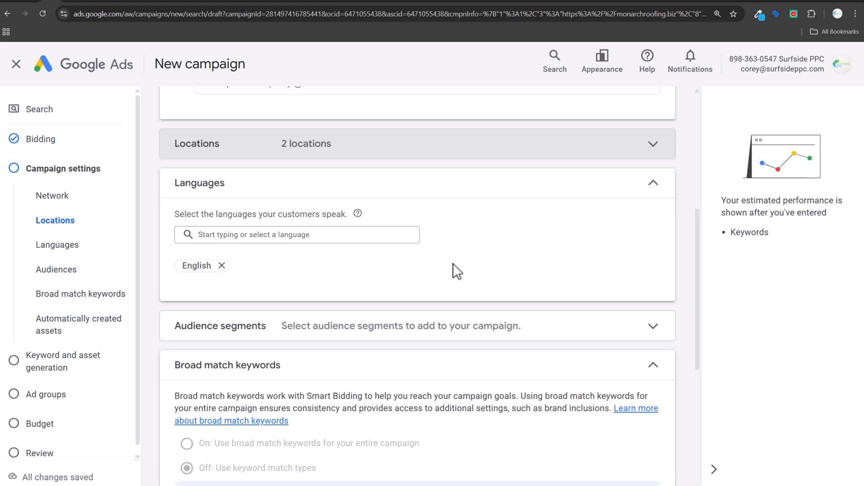
pyautogui.scroll(-2, 405, 293)
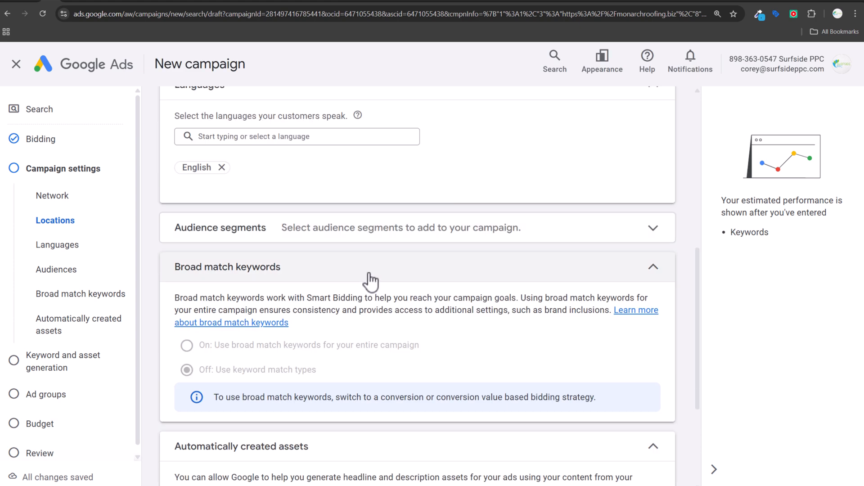
pyautogui.click(529, 225)
pyautogui.scroll(-2, 254, 286)
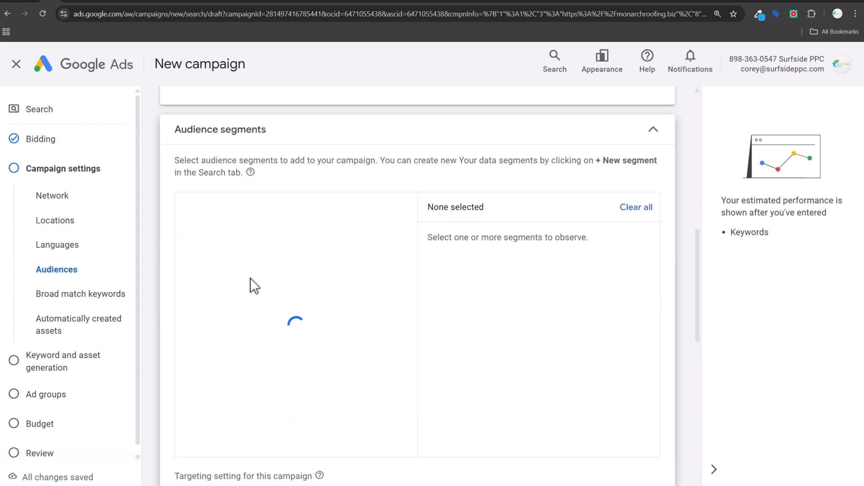
pyautogui.scroll(-2, 255, 286)
pyautogui.click(234, 137)
pyautogui.write('ro')
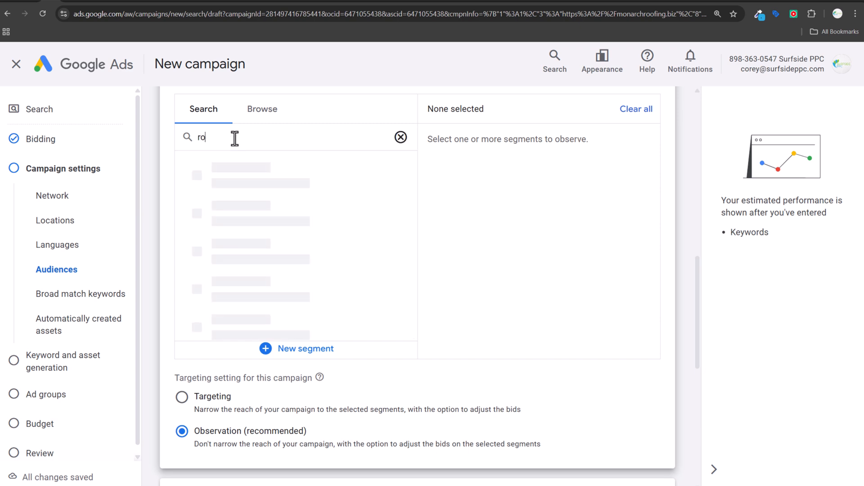
pyautogui.write('ofing')
pyautogui.click(193, 223)
# Step: Review the remaining campaign settings, including broad match keywords and automatically created assets, and continue to keyword and asset generation
pyautogui.scroll(-3, 284, 410)
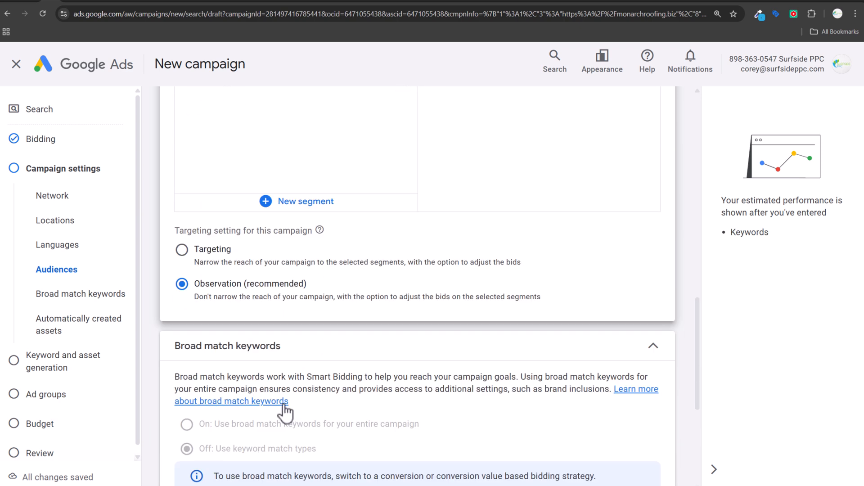
pyautogui.scroll(-3, 256, 288)
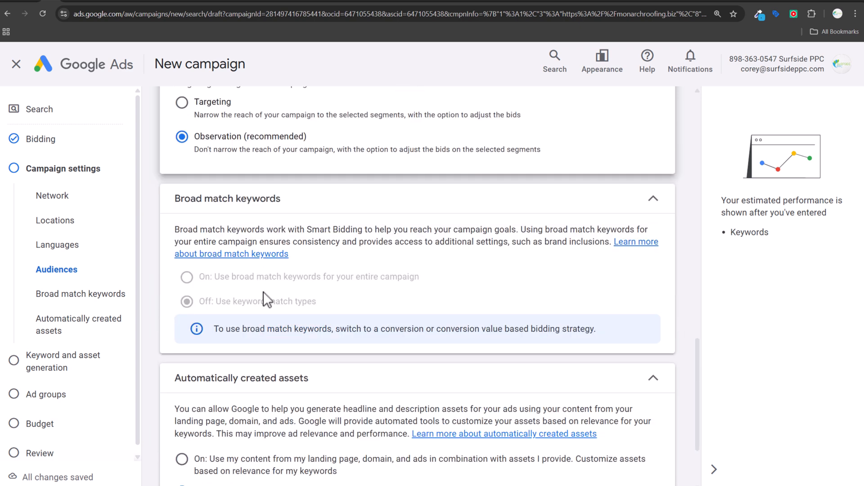
pyautogui.moveTo(327, 329); pyautogui.dragTo(485, 329)
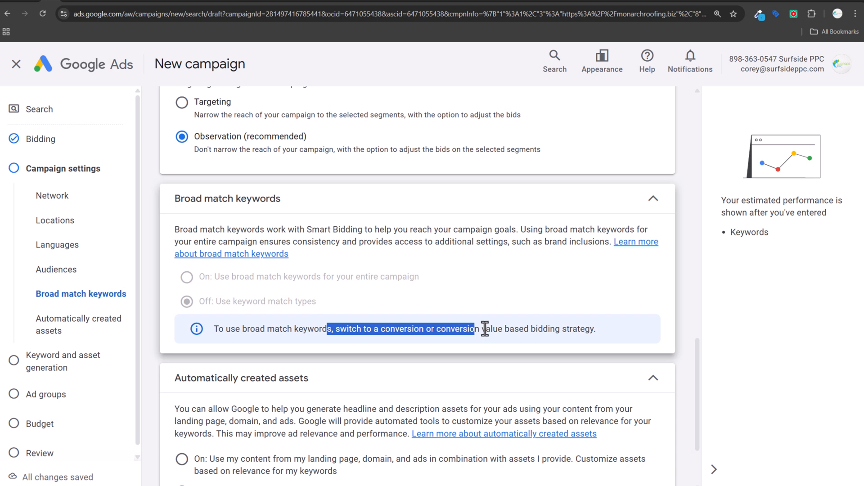
pyautogui.click(485, 329)
pyautogui.scroll(-2, 396, 293)
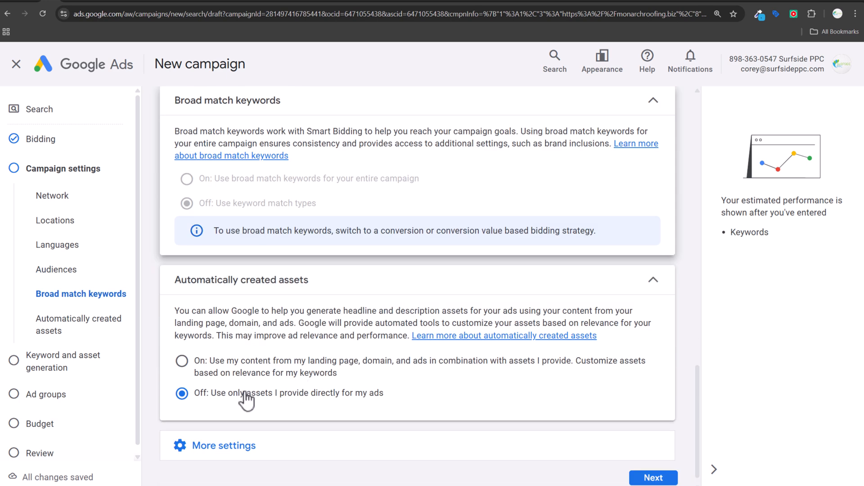
pyautogui.click(243, 428)
pyautogui.scroll(-3, 280, 334)
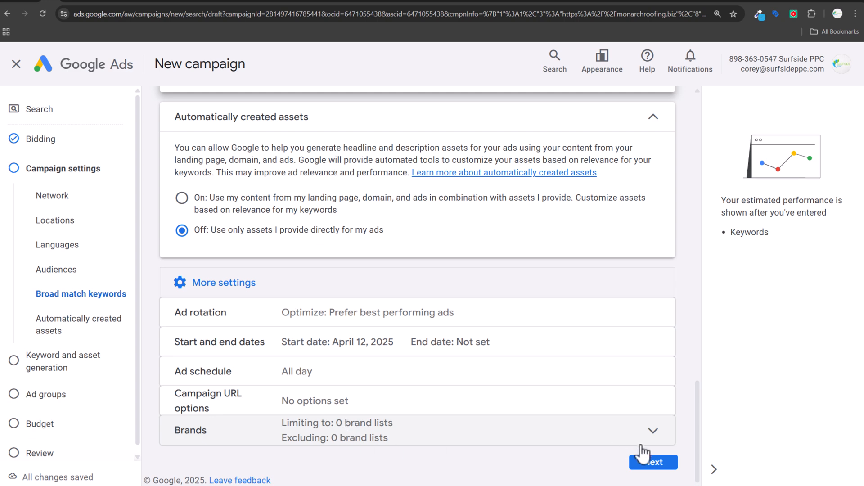
pyautogui.click(643, 455)
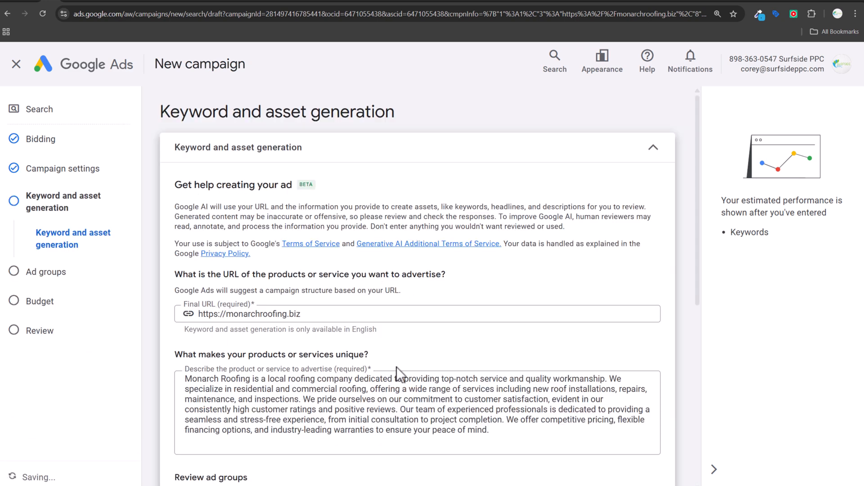
# Step: Deselect the suggested Property Managers, Commercial, Residential and Storm Damage ad groups, and generate keywords and assets for Monarch Roofing only
pyautogui.scroll(-4, 272, 294)
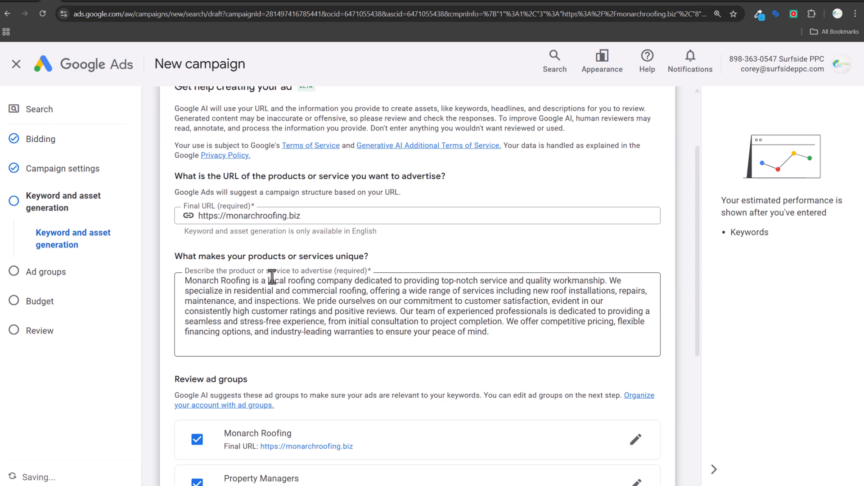
pyautogui.scroll(-3, 388, 167)
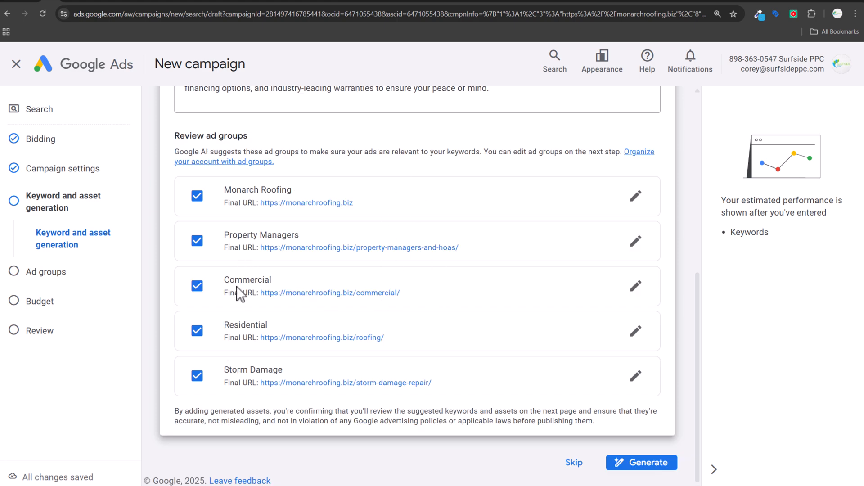
pyautogui.click(198, 286)
pyautogui.click(197, 331)
pyautogui.click(197, 376)
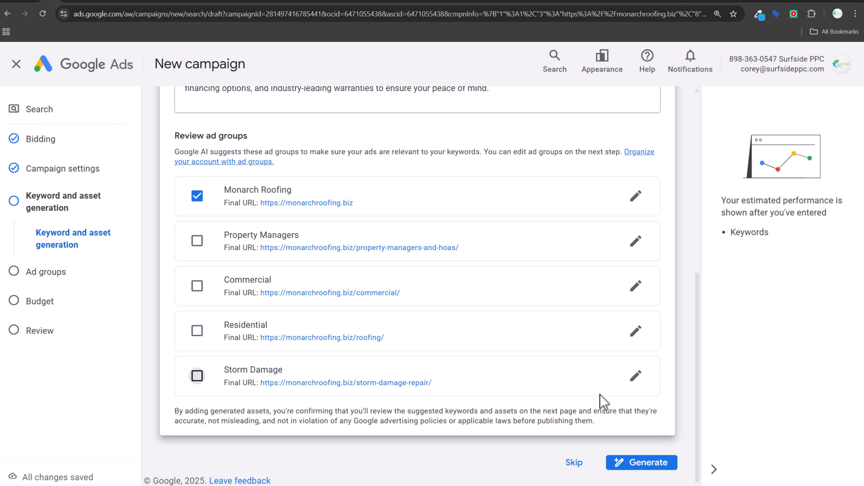
pyautogui.click(644, 464)
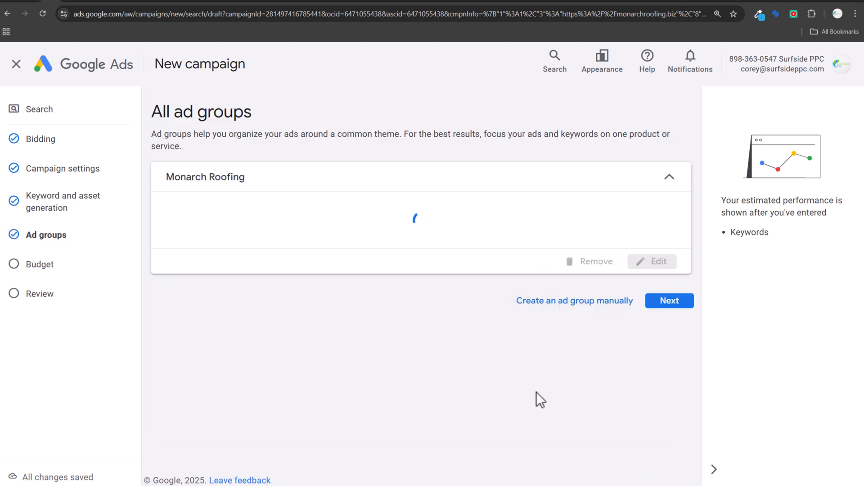
pyautogui.click(569, 306)
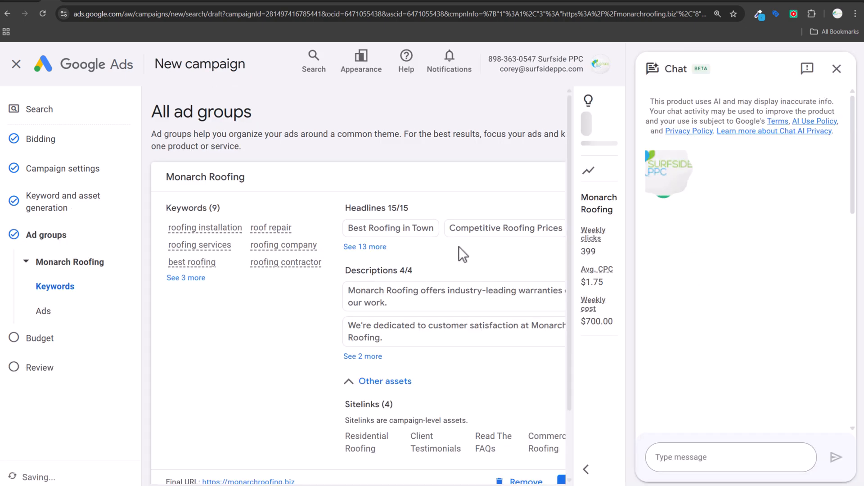
pyautogui.click(836, 70)
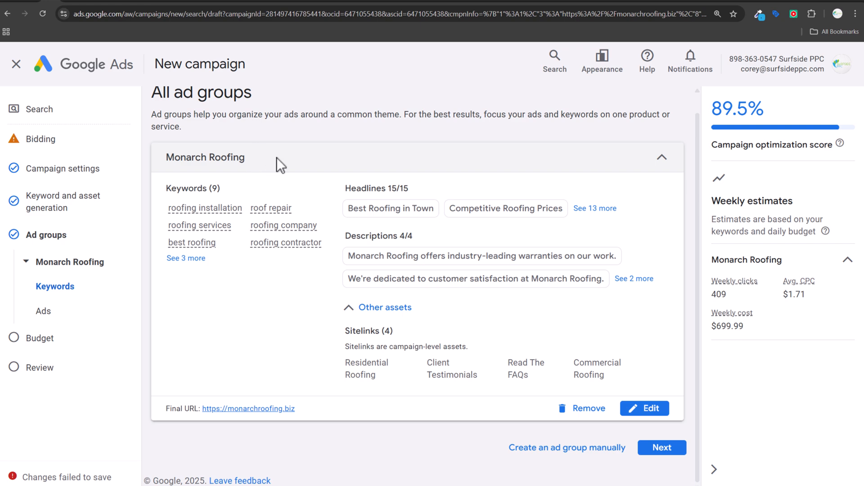
# Step: Edit the Monarch Roofing ad group, replacing its keywords with exact-match [monarch roofing], [monarch roof company], [monarch roofing company] and [monarch roof]
pyautogui.click(648, 408)
pyautogui.scroll(10, 476, 355)
pyautogui.scroll(10, 253, 296)
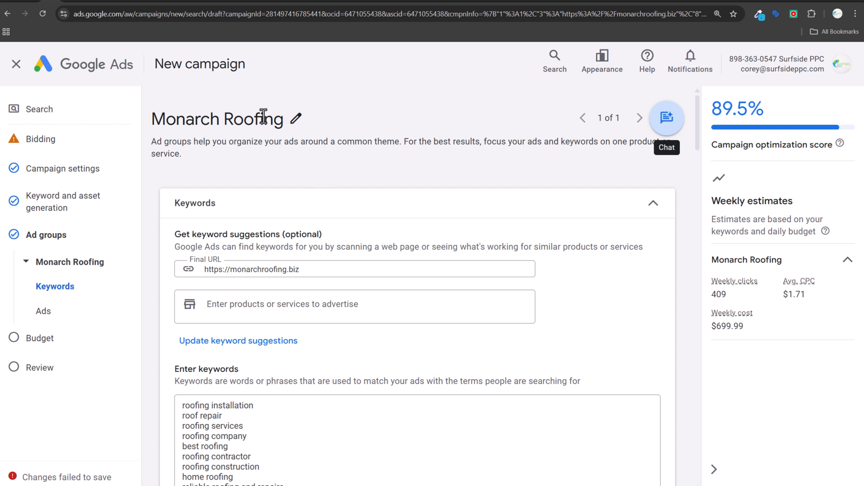
pyautogui.scroll(-2, 286, 272)
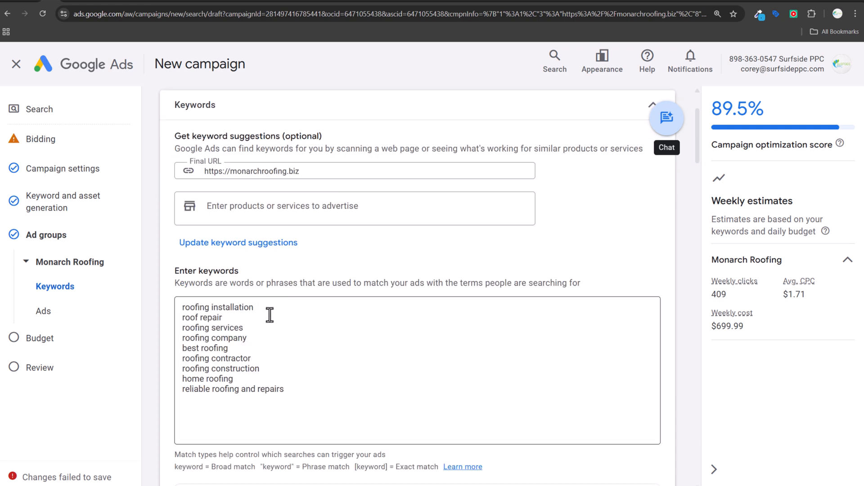
pyautogui.moveTo(214, 171); pyautogui.dragTo(376, 167)
pyautogui.click(301, 380)
pyautogui.hotkey('ctrl', 'a')
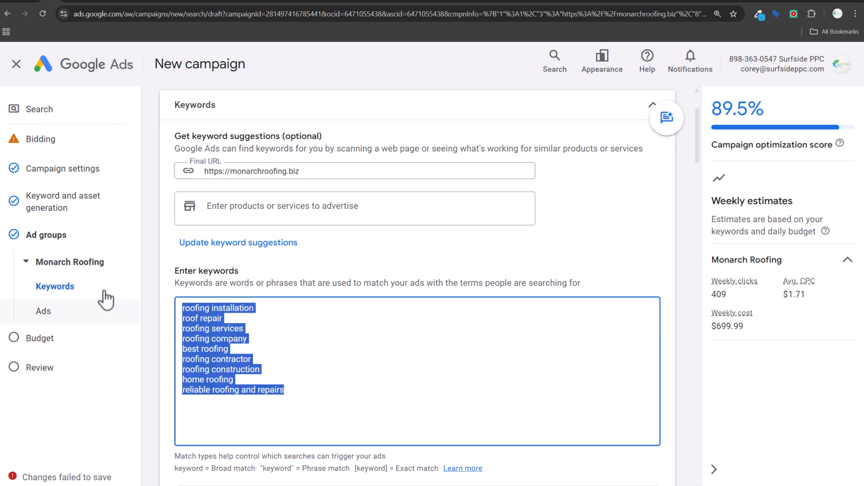
pyautogui.write('[monarch roogin')
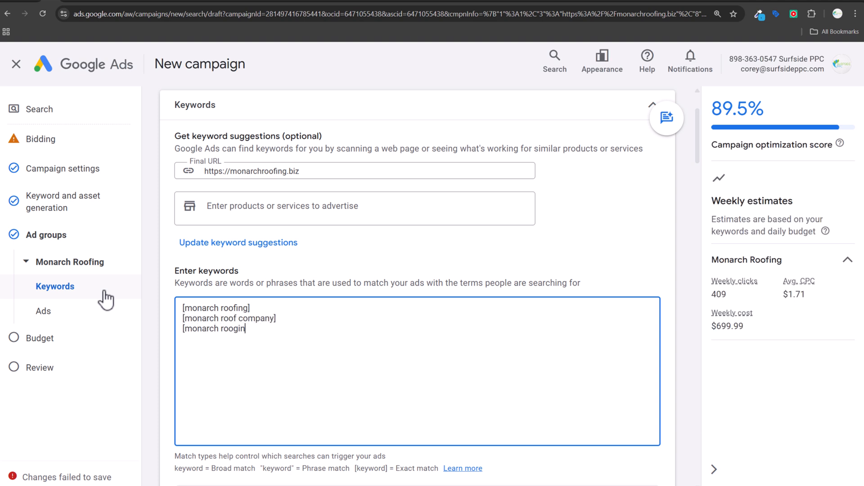
pyautogui.press('BackSpace')
pyautogui.press('BackSpace')
pyautogui.press('BackSpace')
pyautogui.write('fing company')
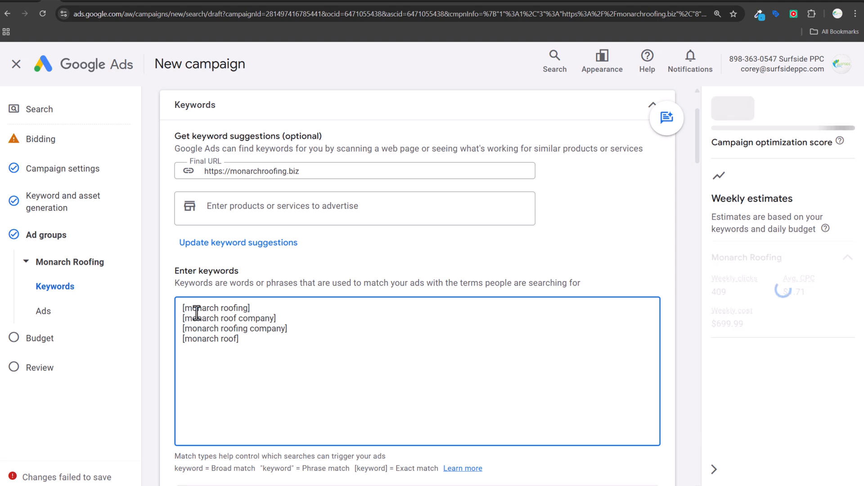
# Step: Add the exact-match keyword [monarch roof replacement] to the end of the keyword list
pyautogui.moveTo(185, 308); pyautogui.dragTo(384, 358)
pyautogui.click(380, 354)
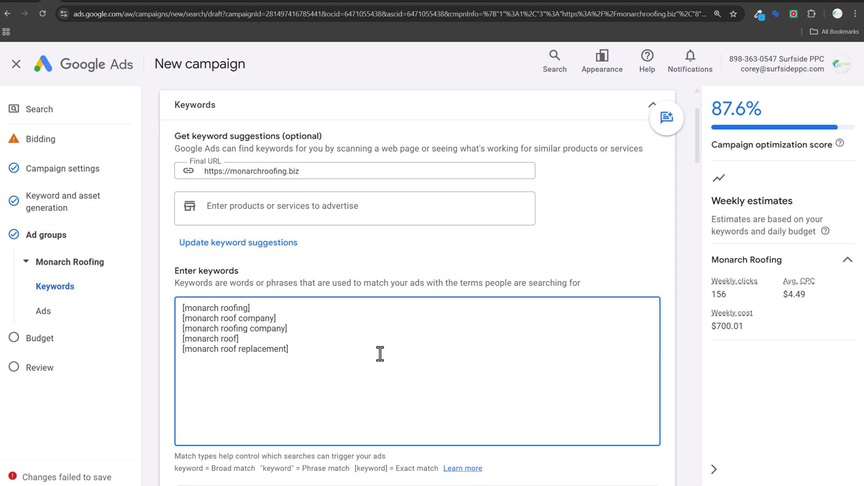
pyautogui.doubleClick(202, 349)
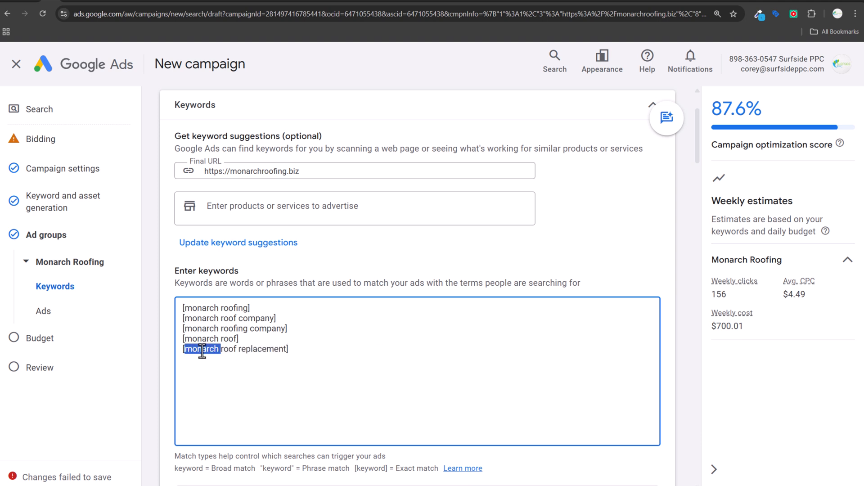
pyautogui.click(227, 347)
pyautogui.click(155, 344)
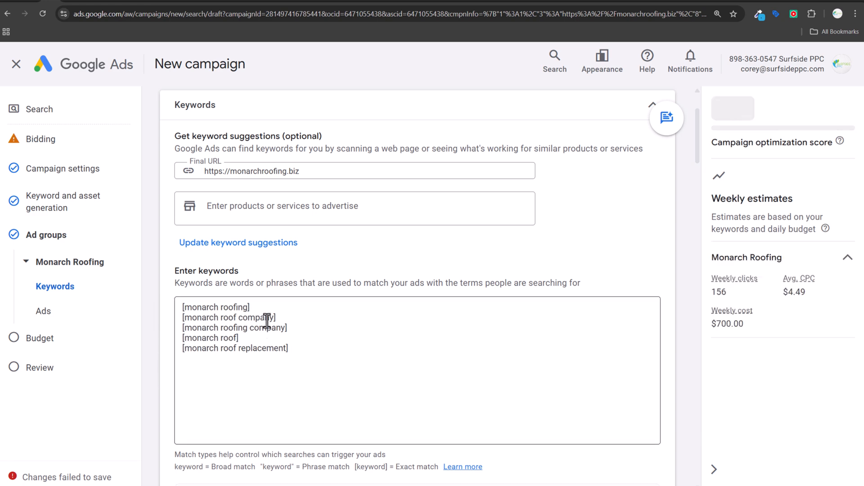
# Step: Replace the first ad headline with "Monarch Roofing" and pin it to headline position 1
pyautogui.scroll(-3, 154, 329)
pyautogui.scroll(-3, 193, 212)
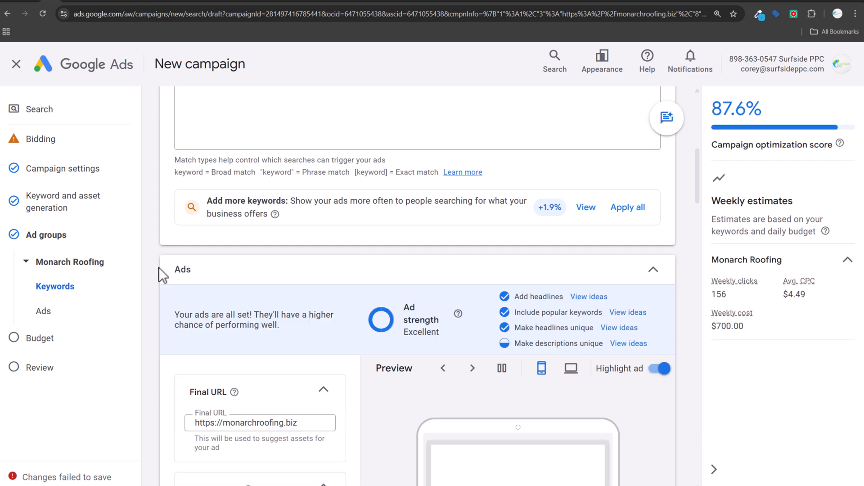
pyautogui.scroll(-2, 158, 268)
pyautogui.scroll(-10, 280, 299)
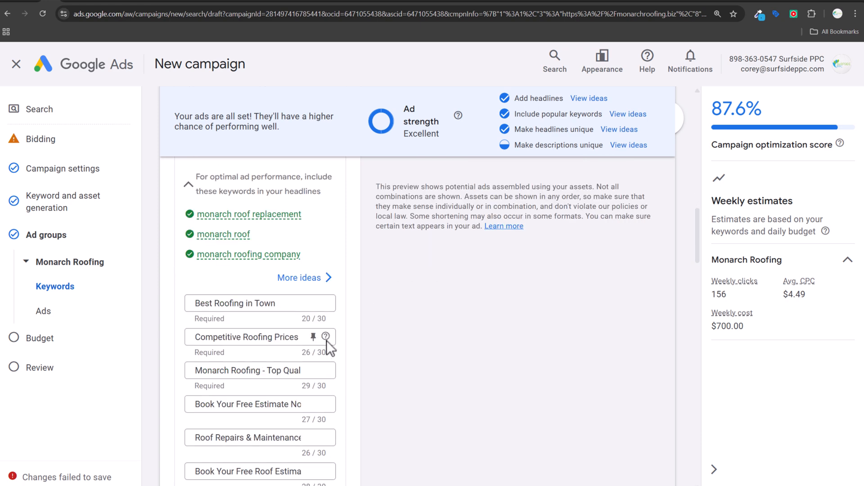
pyautogui.scroll(-5, 277, 311)
pyautogui.scroll(7, 280, 318)
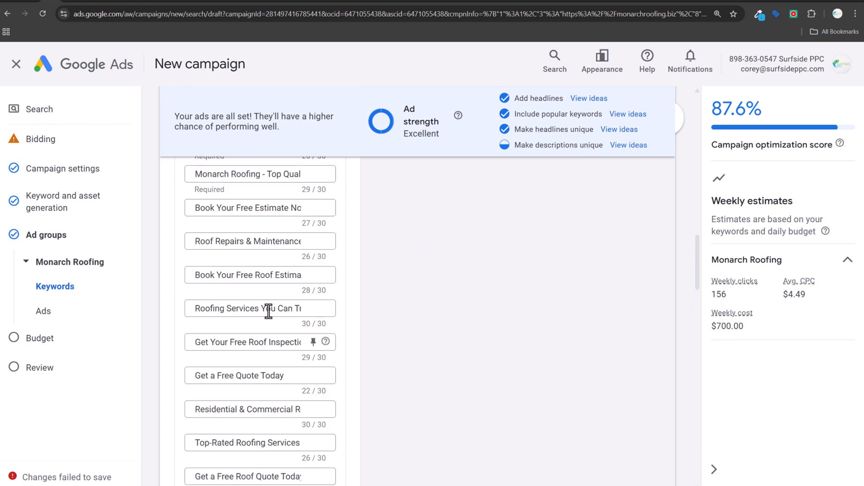
pyautogui.doubleClick(238, 254)
pyautogui.hotkey('ctrl', 'a')
pyautogui.write('M')
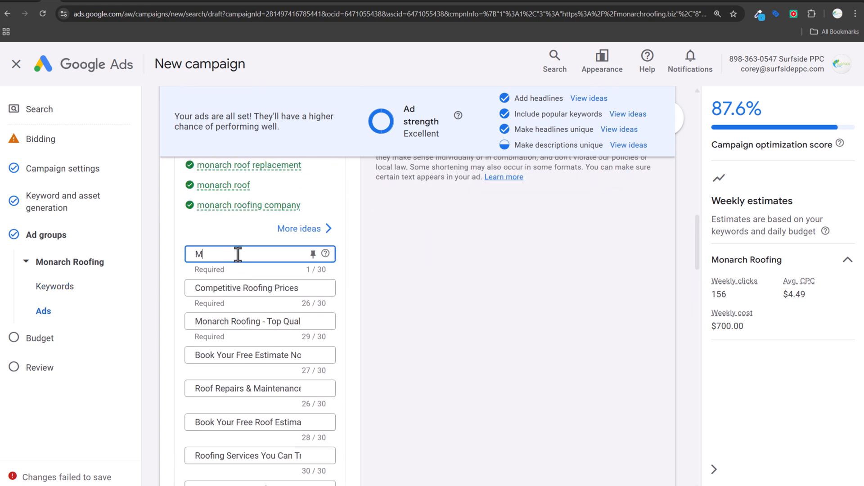
pyautogui.write('onA')
pyautogui.press('BackSpace')
pyautogui.write('arch Roofing')
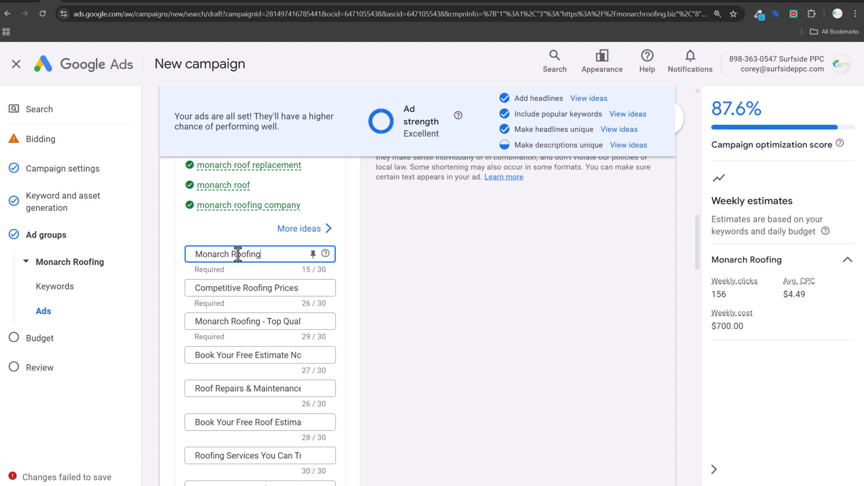
pyautogui.click(313, 255)
pyautogui.click(351, 295)
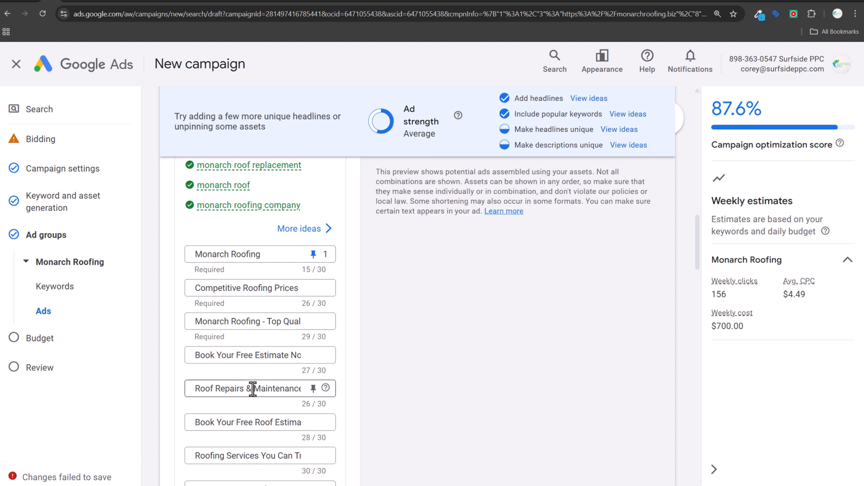
# Step: Change the third headline to "Top Quality Roofing" and check the full wording of the headlines below it
pyautogui.click(269, 321)
pyautogui.tripleClick(241, 319)
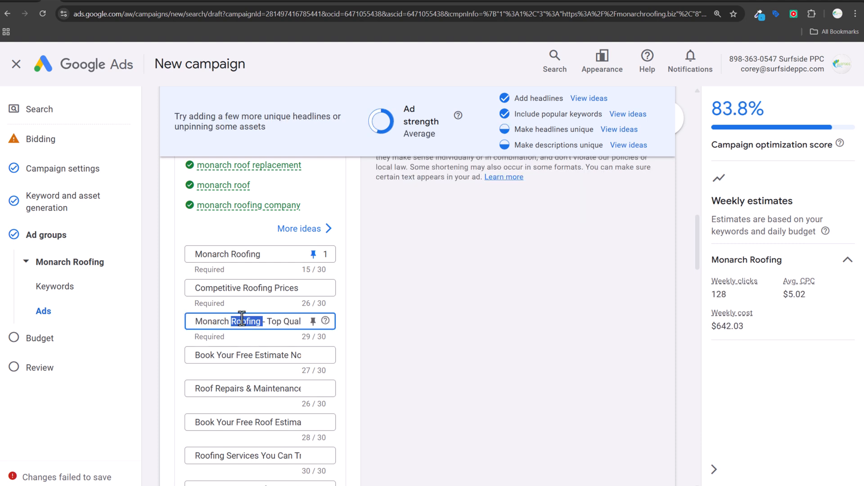
pyautogui.write('Top Quality')
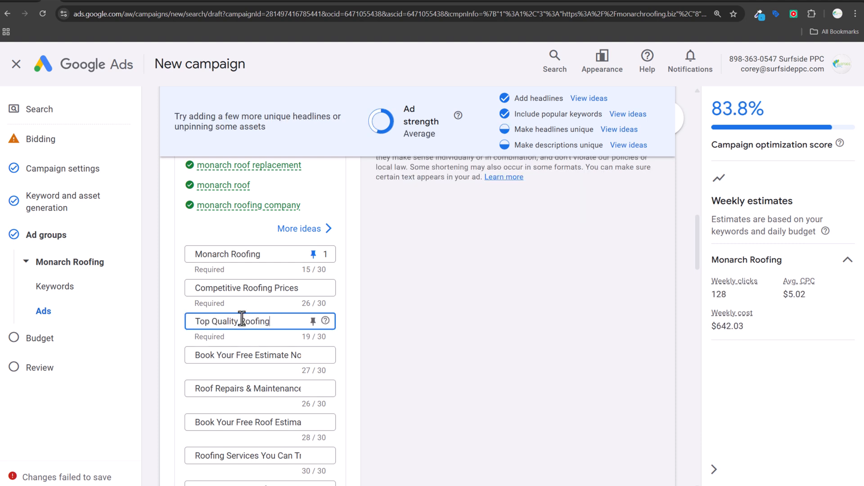
pyautogui.scroll(-3, 365, 349)
pyautogui.moveTo(271, 308); pyautogui.dragTo(391, 310)
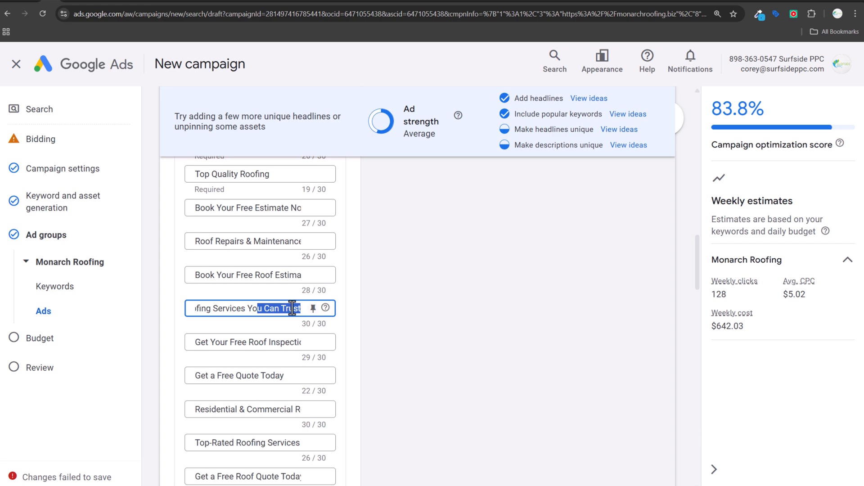
pyautogui.moveTo(265, 242); pyautogui.dragTo(283, 258)
# Step: Review the ad's descriptions, images, business name, logo, sitelinks and callouts, collapsing the business name section
pyautogui.scroll(-7, 273, 286)
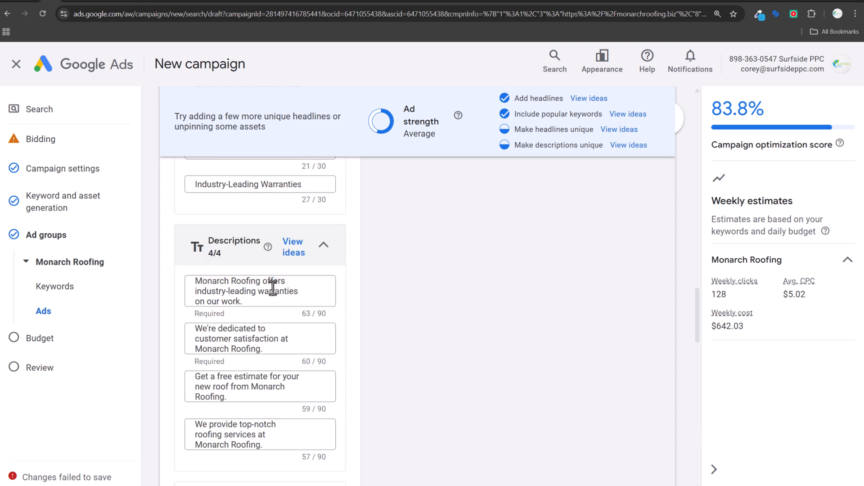
pyautogui.scroll(-6, 272, 288)
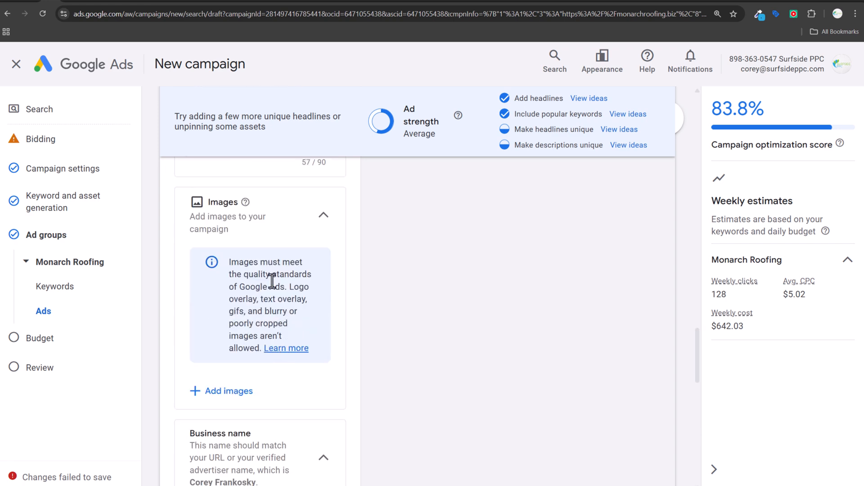
pyautogui.scroll(-4, 330, 355)
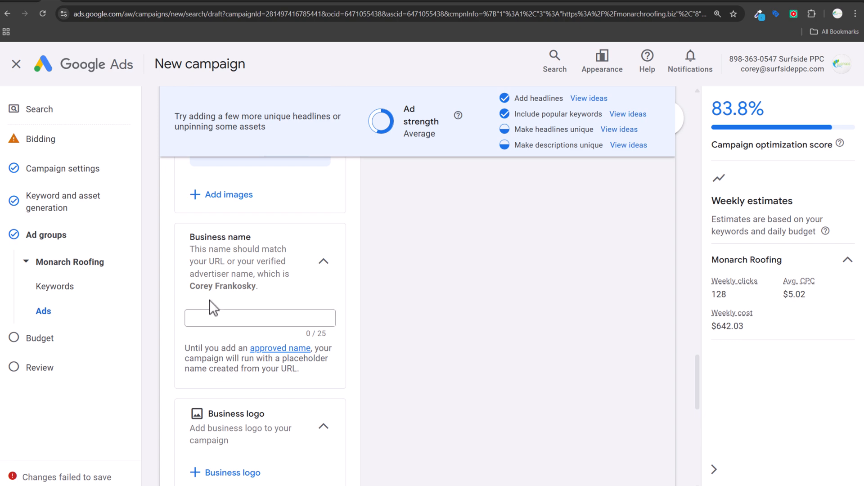
pyautogui.moveTo(191, 286); pyautogui.dragTo(234, 287)
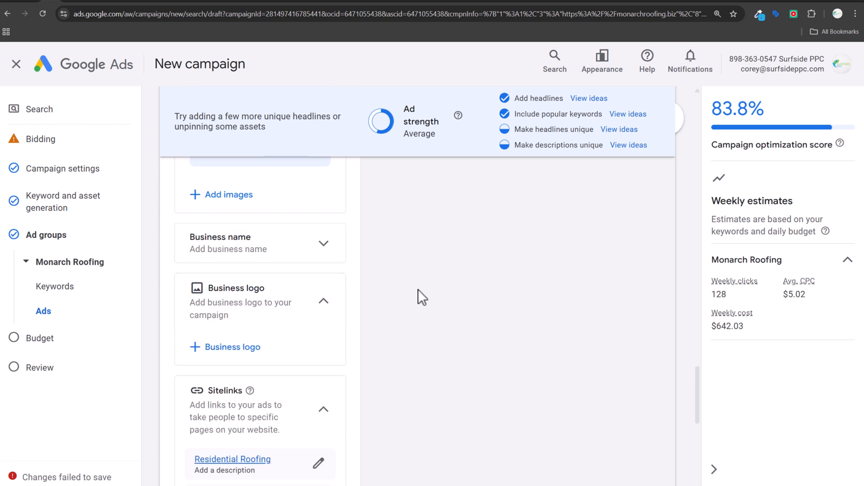
pyautogui.scroll(-3, 416, 290)
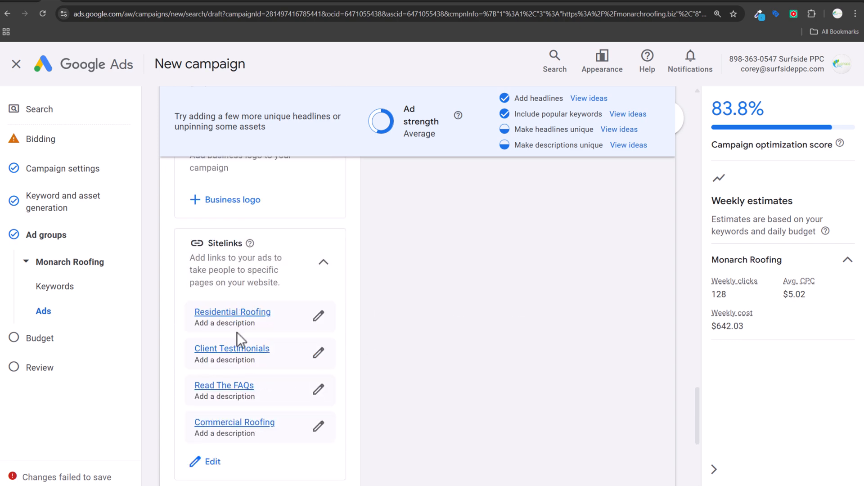
pyautogui.scroll(-3, 535, 312)
pyautogui.scroll(-1, 534, 312)
pyautogui.scroll(-1, 437, 288)
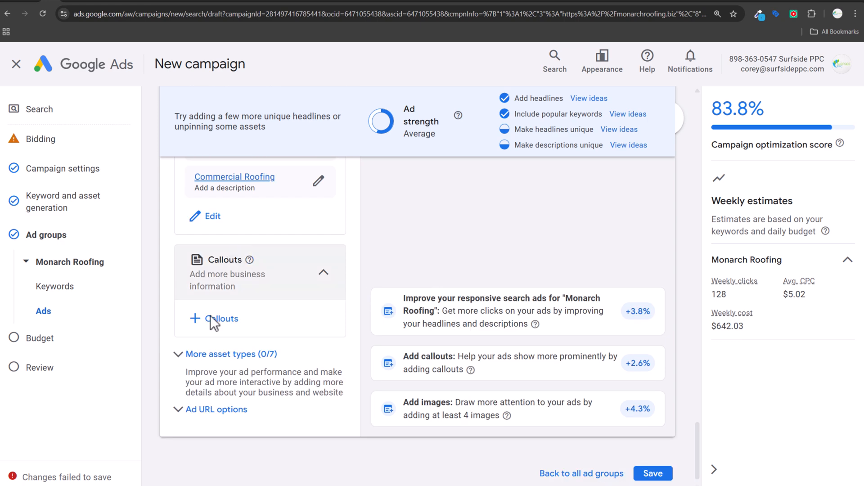
# Step: Expand the additional asset types, review promotions, prices, calls, structured snippets, lead forms and apps, and save the ad group
pyautogui.click(249, 355)
pyautogui.scroll(-6, 283, 446)
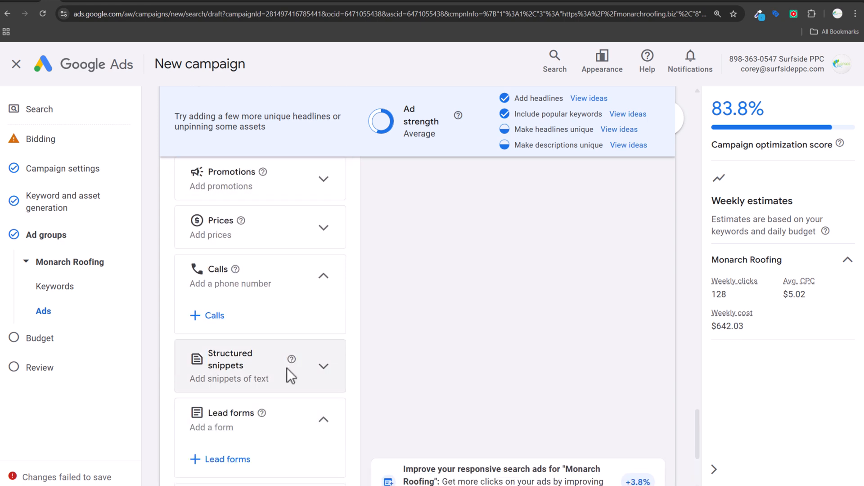
pyautogui.scroll(-2, 290, 350)
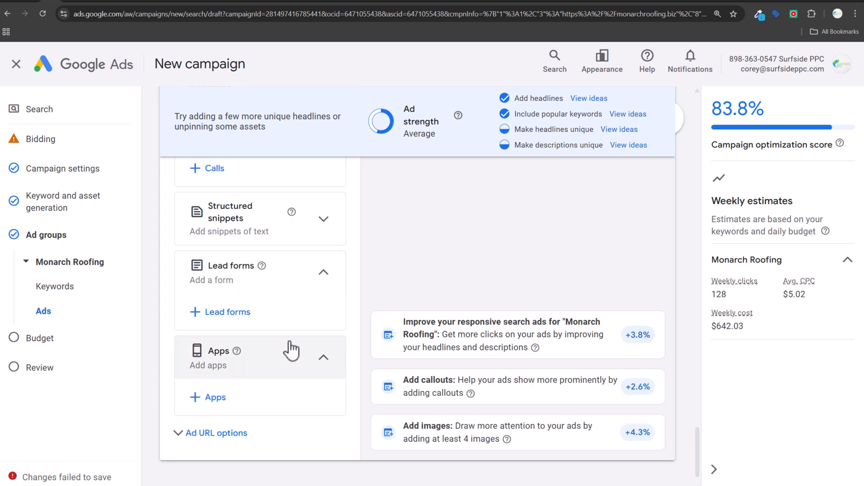
pyautogui.scroll(1, 318, 333)
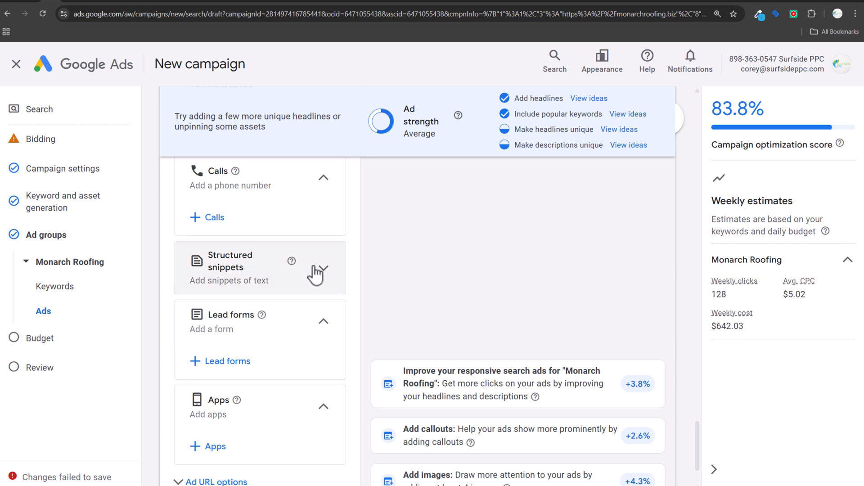
pyautogui.scroll(3, 321, 283)
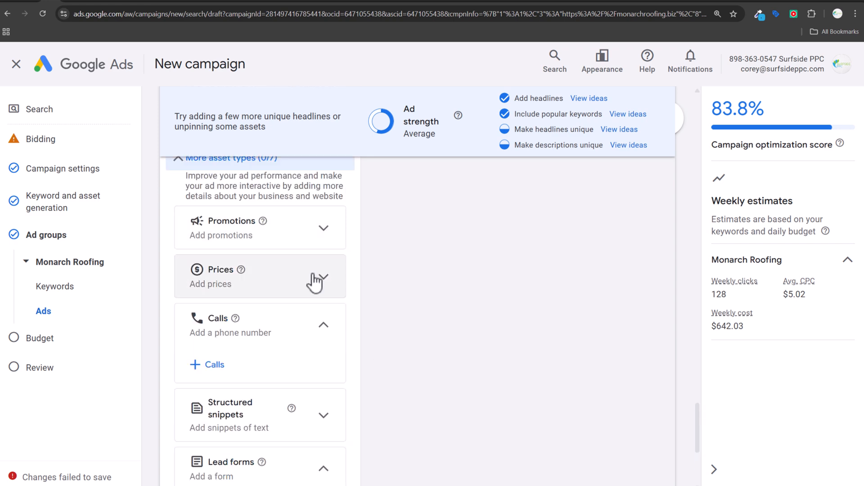
pyautogui.scroll(-2, 321, 252)
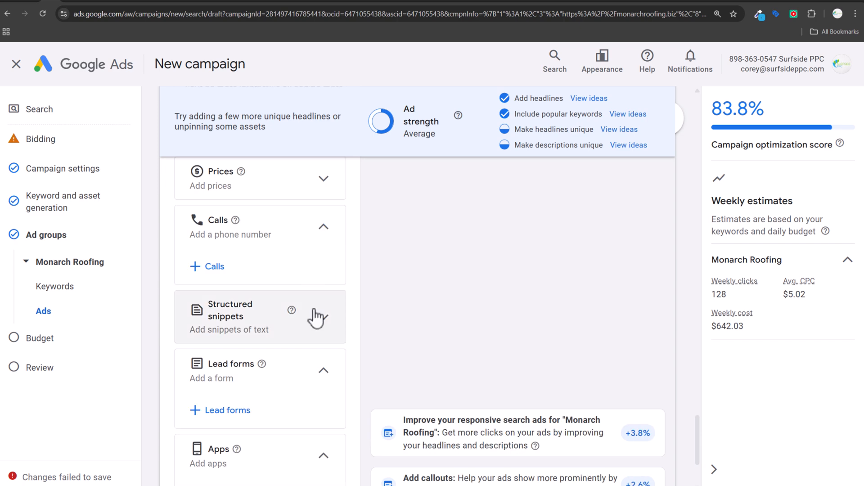
pyautogui.scroll(-2, 316, 315)
pyautogui.scroll(1, 305, 384)
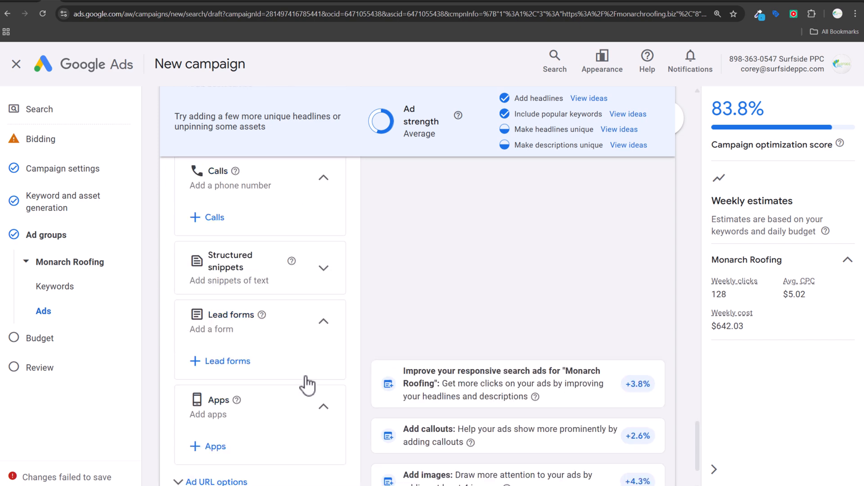
pyautogui.scroll(-2, 307, 385)
pyautogui.click(653, 463)
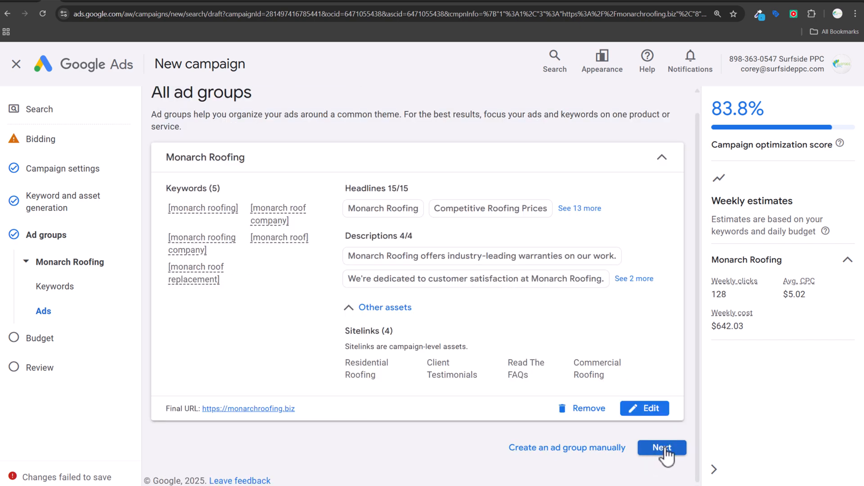
# Step: Continue to the budget stage and set a custom average daily budget of $15.00
pyautogui.click(663, 450)
pyautogui.click(217, 365)
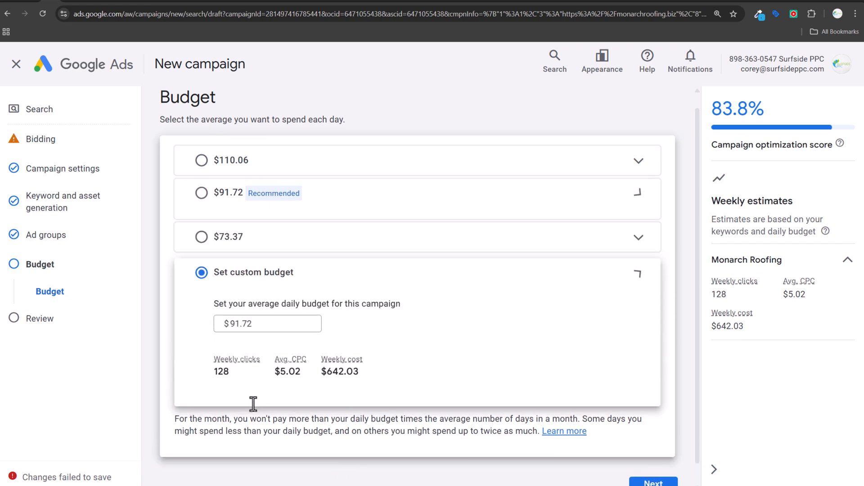
pyautogui.click(272, 315)
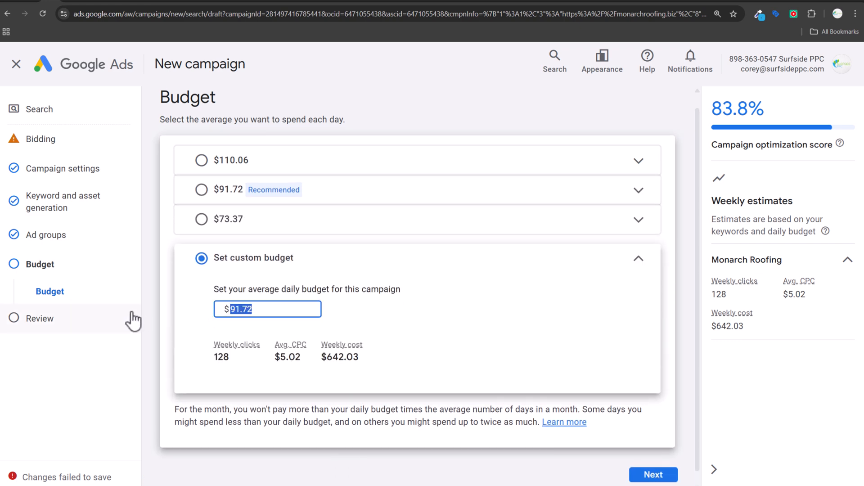
pyautogui.write('15')
pyautogui.click(541, 285)
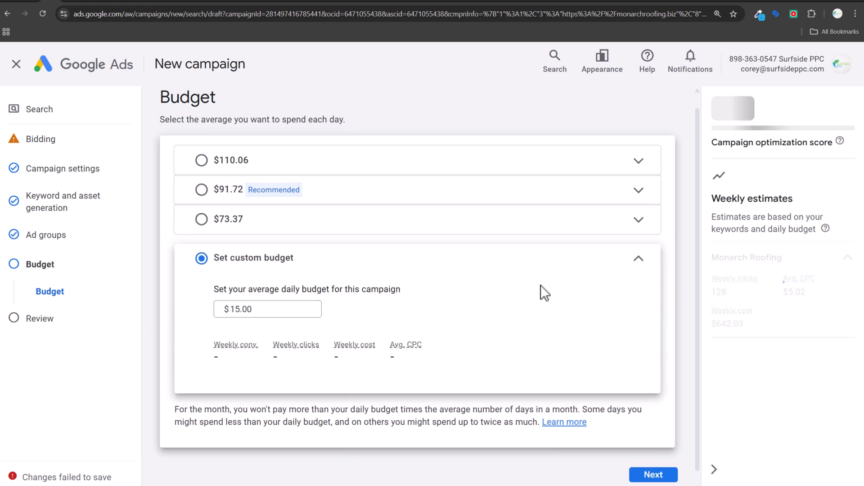
# Step: Continue to the campaign review and publish the Branded Campaign
pyautogui.scroll(-2, 640, 427)
pyautogui.click(643, 467)
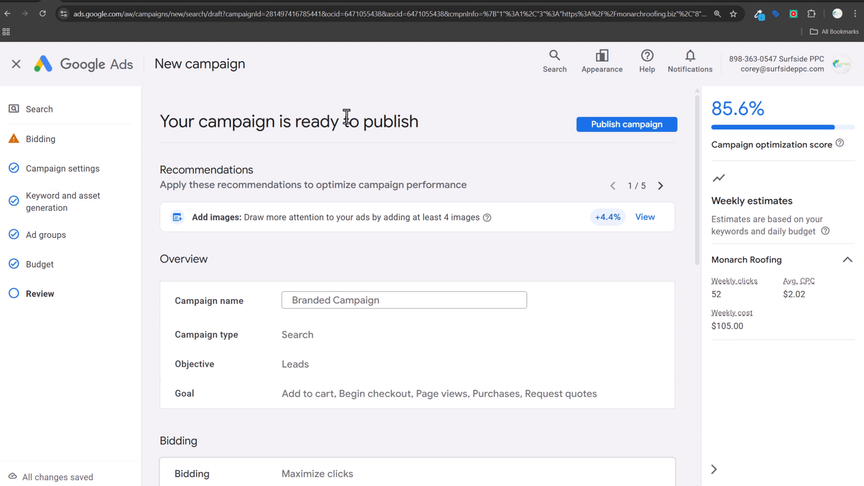
pyautogui.click(603, 127)
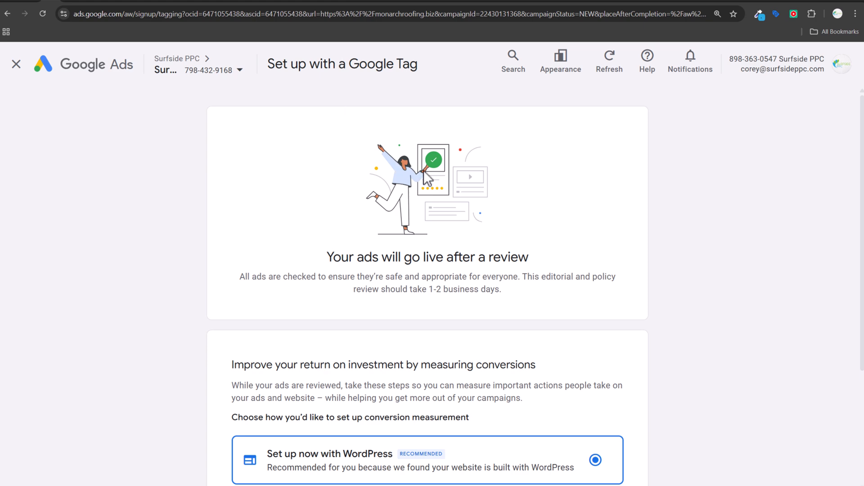
# Step: Skip the Google tag setup by postponing it and continue to the account overview
pyautogui.scroll(-3, 593, 353)
pyautogui.click(629, 414)
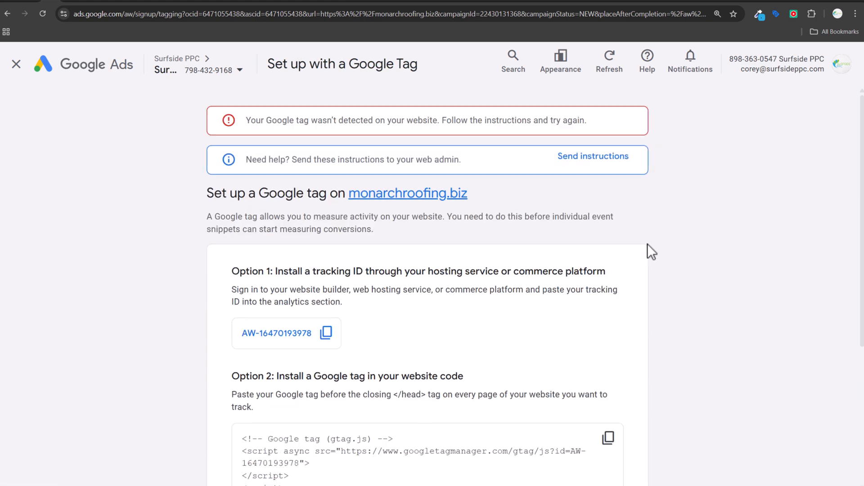
pyautogui.scroll(-4, 644, 232)
pyautogui.click(228, 415)
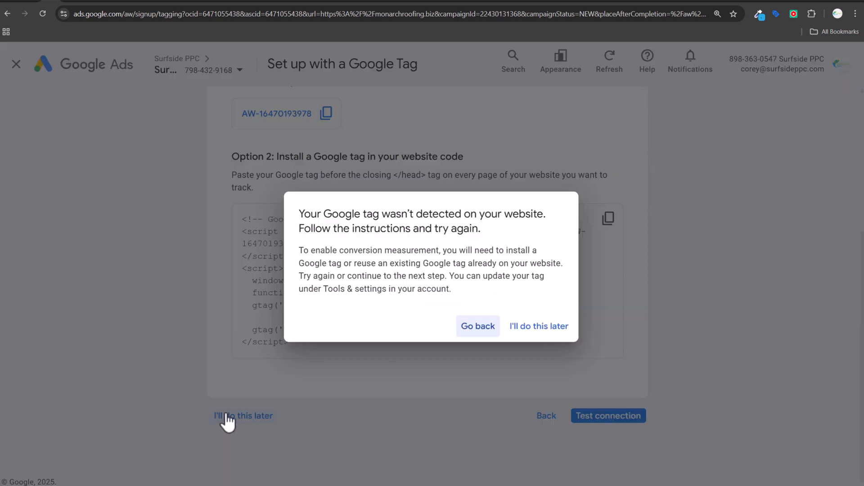
pyautogui.click(536, 327)
pyautogui.scroll(-5, 468, 400)
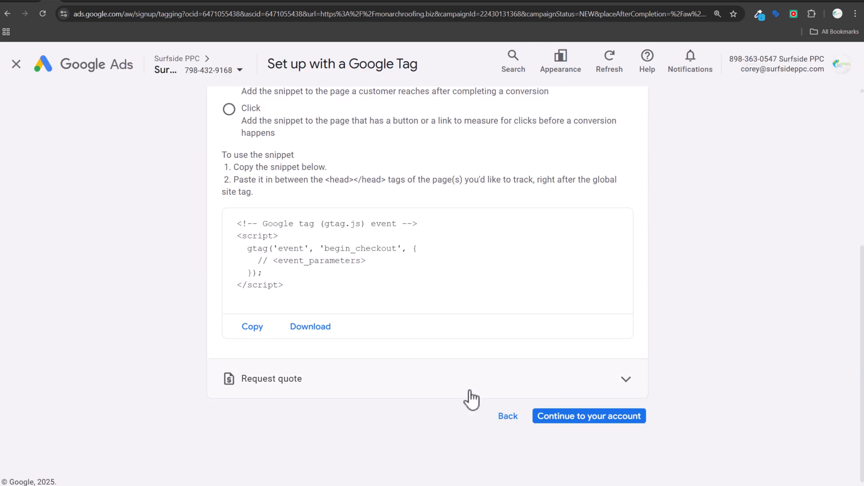
pyautogui.click(585, 416)
pyautogui.click(500, 300)
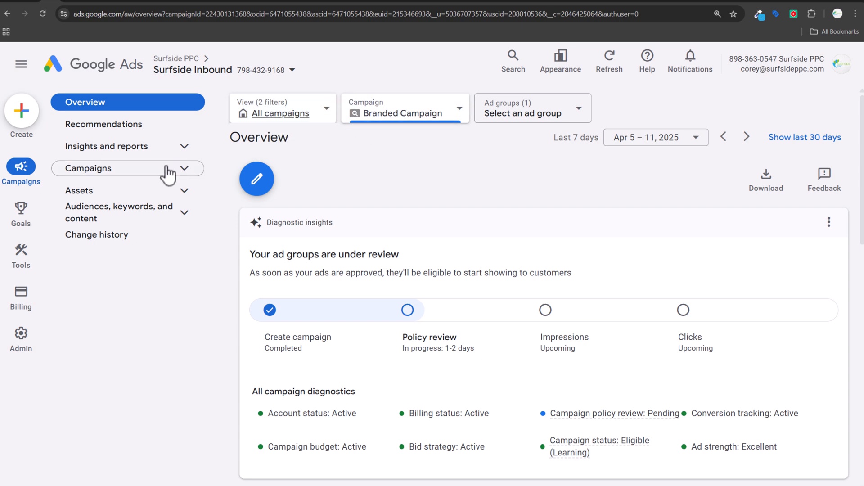
# Step: Open the campaigns list and review the Branded Campaign's budget, bid strategy type, conversion and average CPC columns
pyautogui.click(149, 173)
pyautogui.click(90, 192)
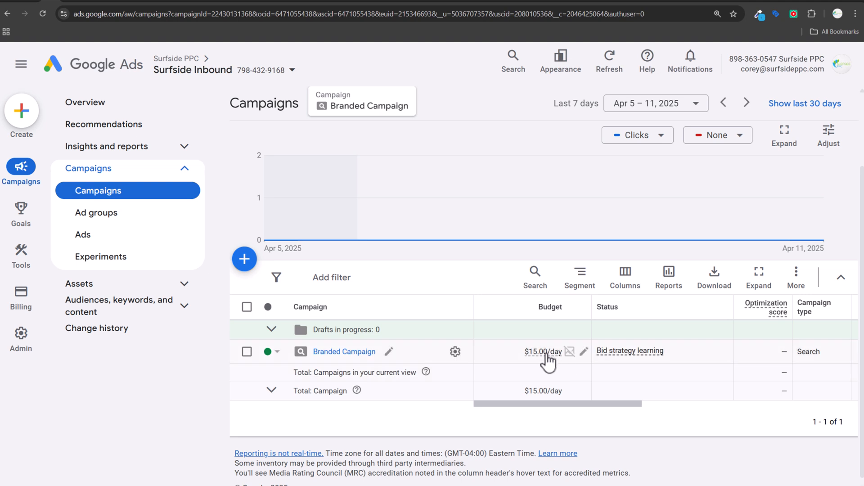
pyautogui.moveTo(622, 404); pyautogui.dragTo(801, 408)
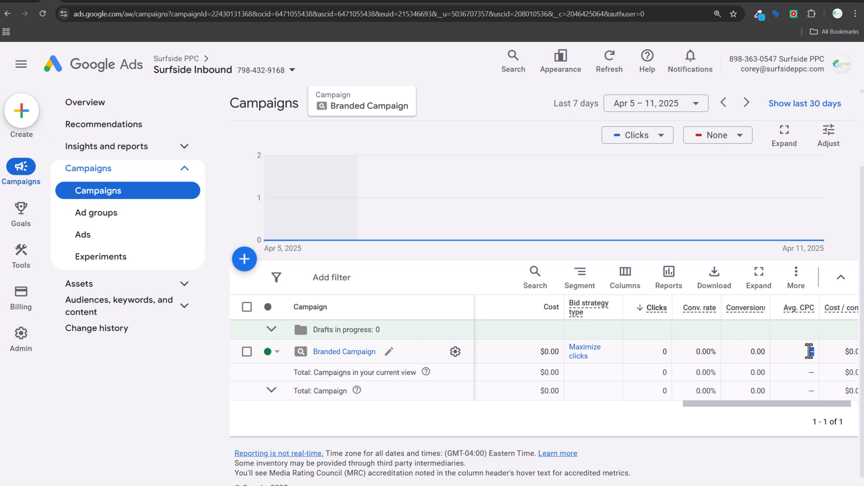
pyautogui.click(808, 351)
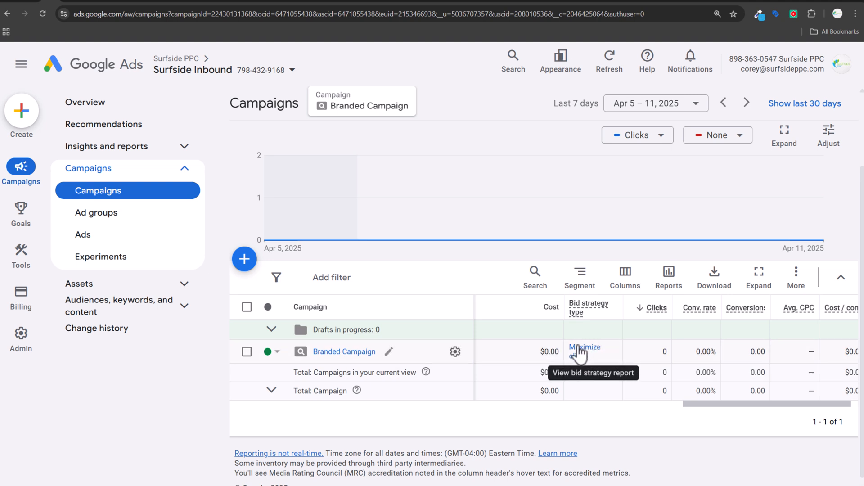
# Step: Open the Branded Campaign's bidding settings and try changing the bid strategy's focus to Conversions
pyautogui.click(455, 353)
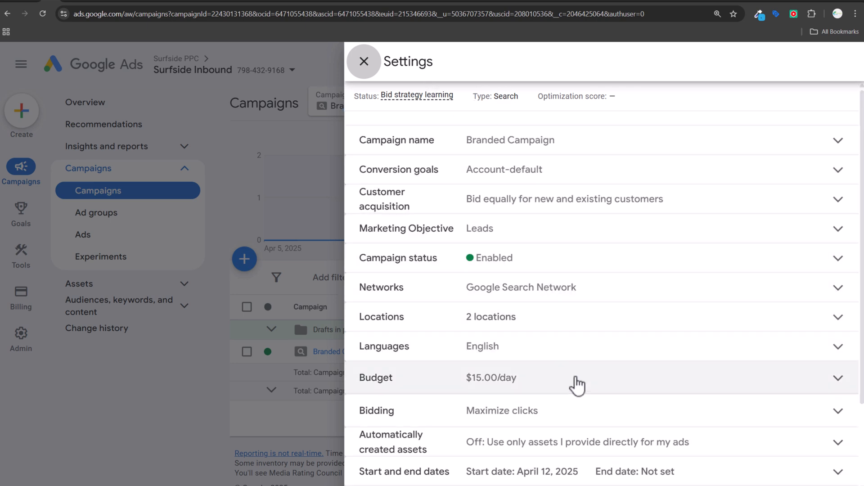
pyautogui.click(522, 411)
pyautogui.scroll(-2, 545, 369)
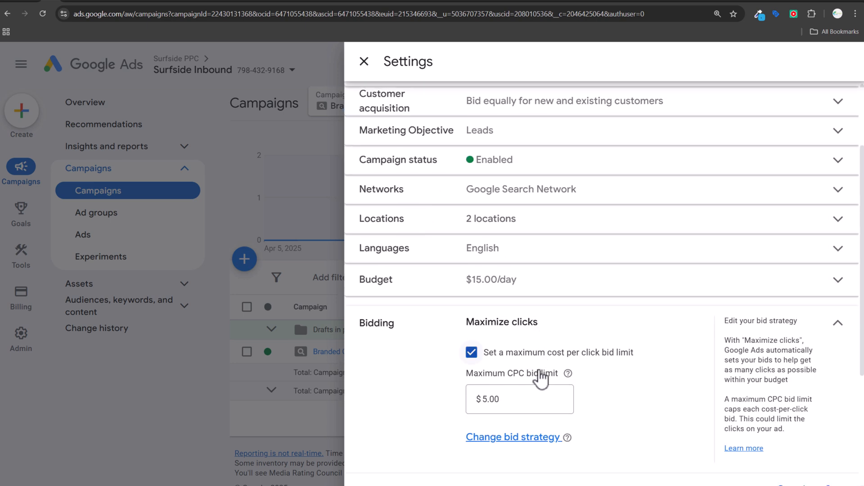
pyautogui.click(523, 437)
pyautogui.click(505, 358)
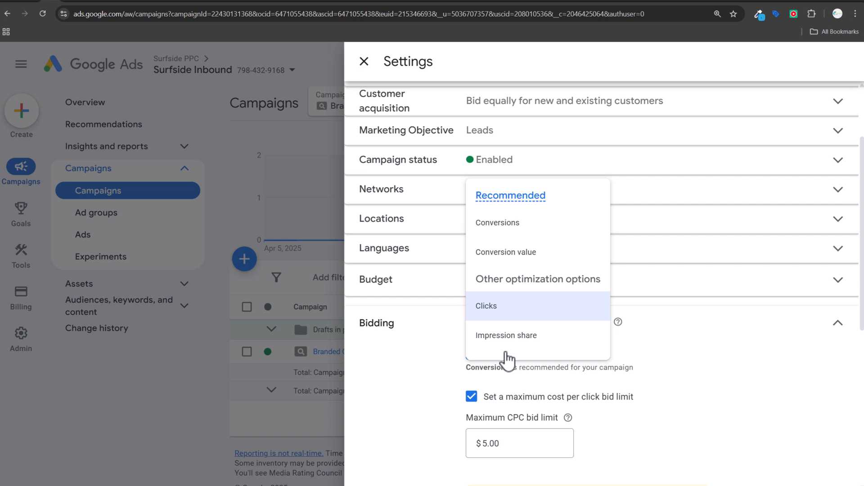
pyautogui.click(517, 230)
pyautogui.scroll(-3, 607, 349)
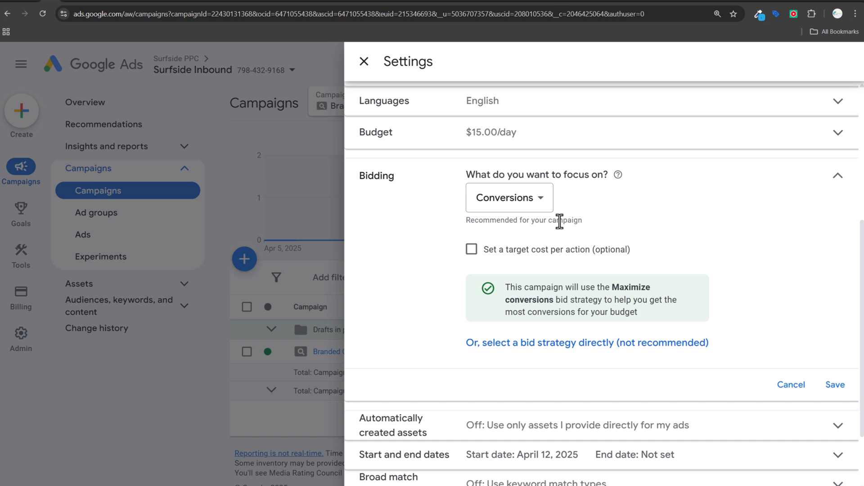
# Step: Try an Impression share focus aimed at the top of results page with a 90% impression share target
pyautogui.click(540, 199)
pyautogui.click(547, 355)
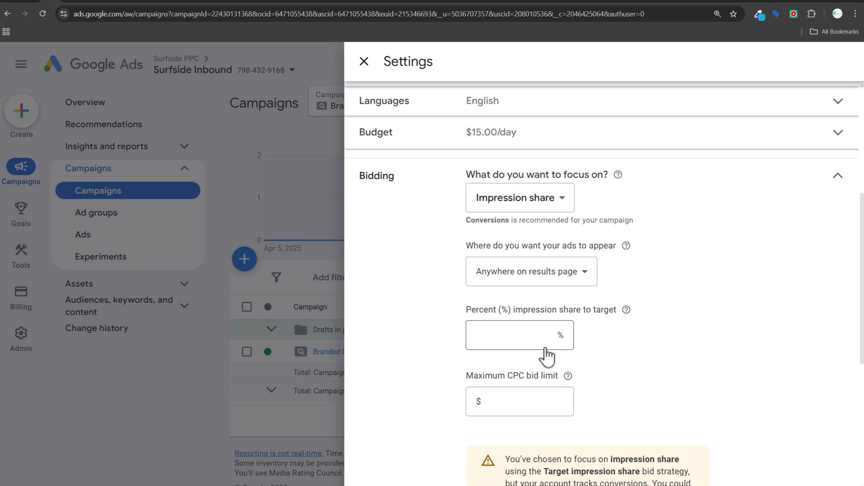
pyautogui.scroll(-2, 734, 294)
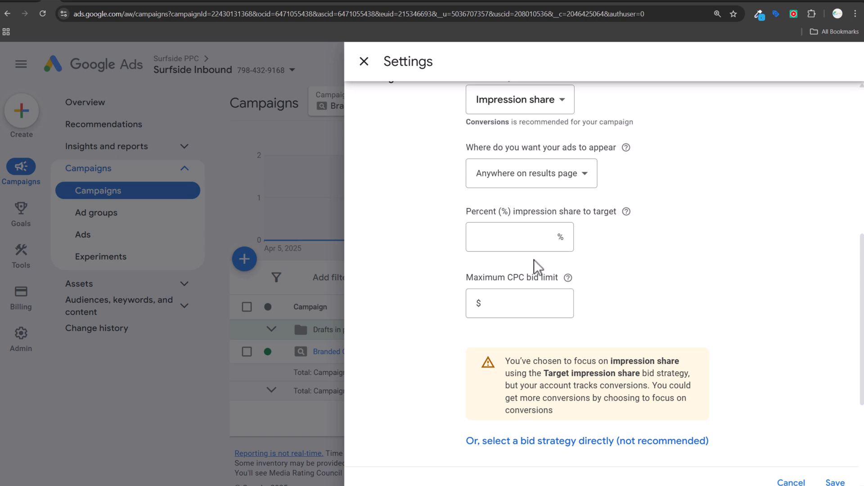
pyautogui.click(524, 236)
pyautogui.write('90')
pyautogui.click(566, 180)
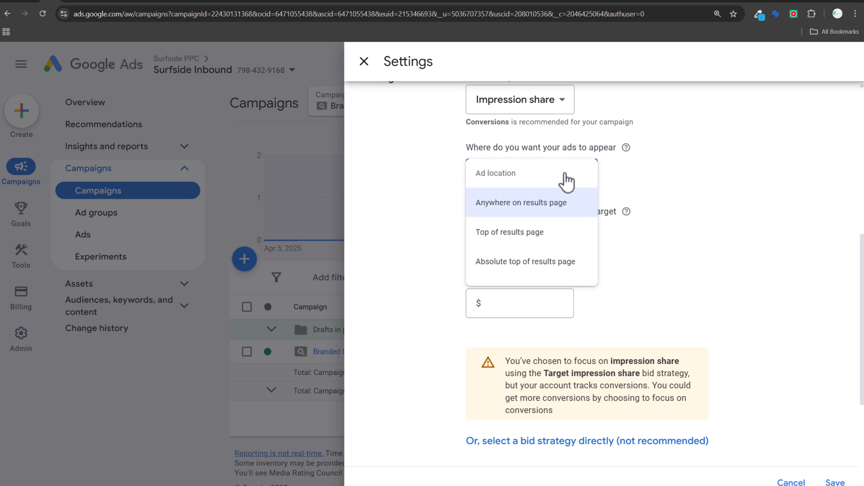
pyautogui.click(532, 236)
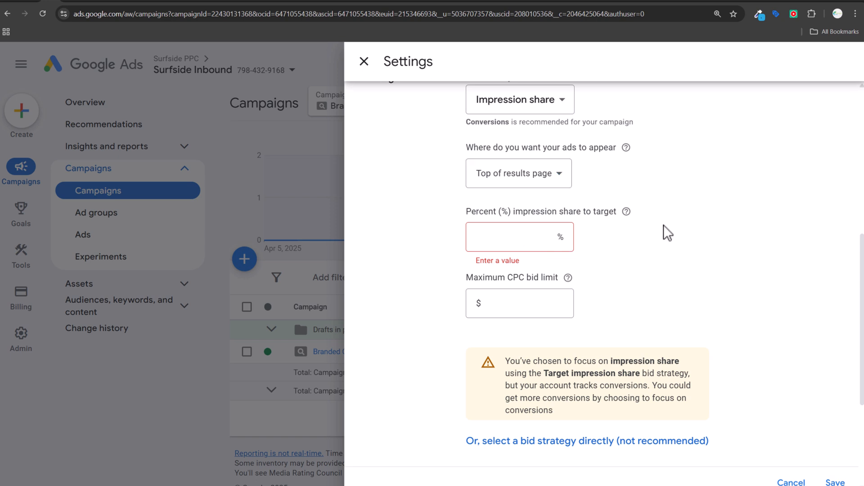
pyautogui.click(518, 240)
pyautogui.write('90')
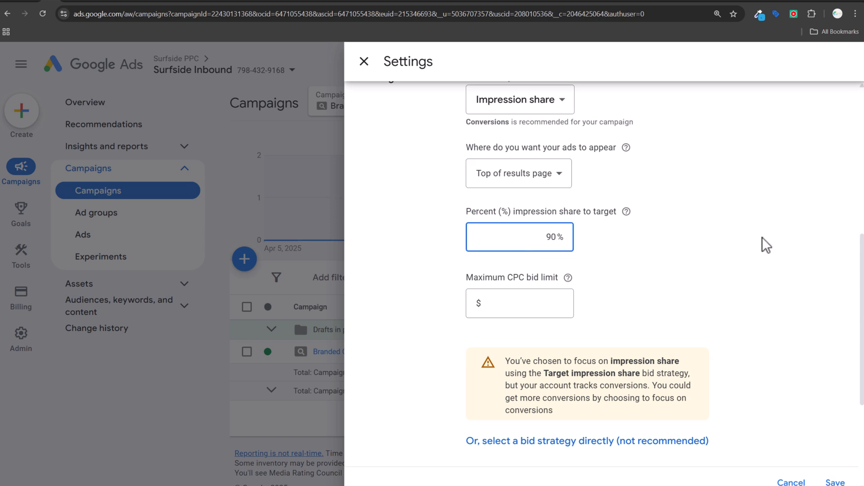
# Step: Switch the bidding focus back to Conversions, discard the bidding changes and close the campaign settings
pyautogui.click(522, 100)
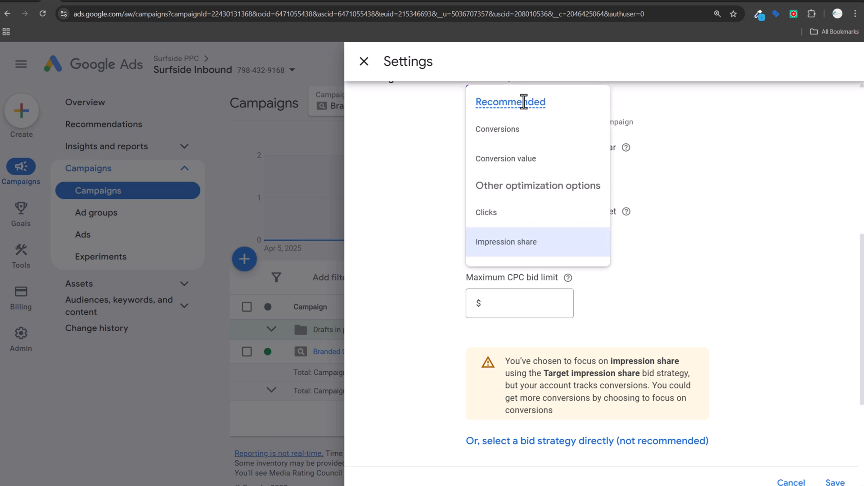
pyautogui.click(518, 136)
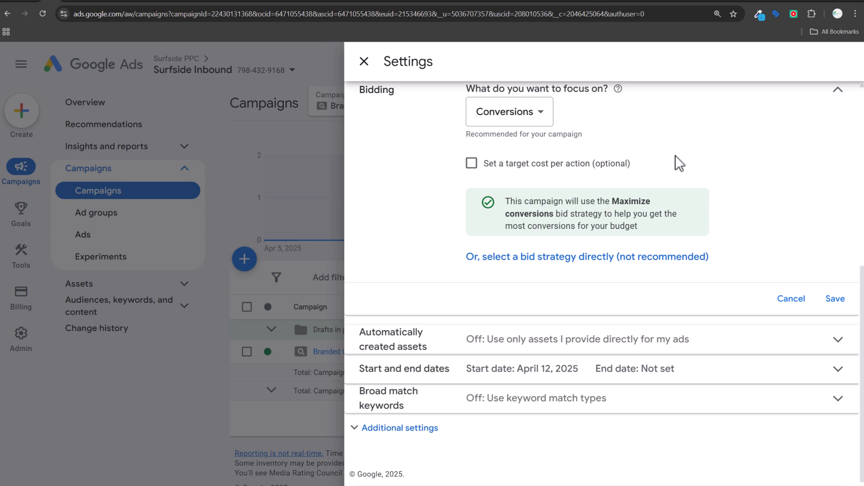
pyautogui.click(791, 299)
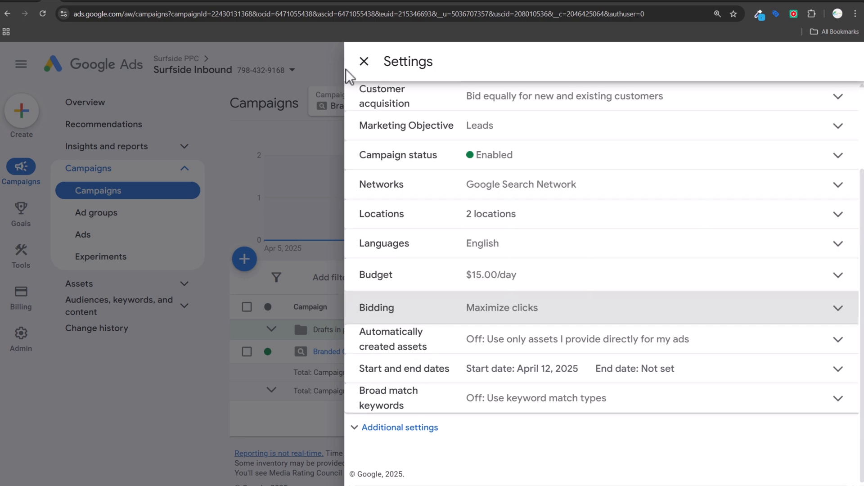
pyautogui.click(363, 61)
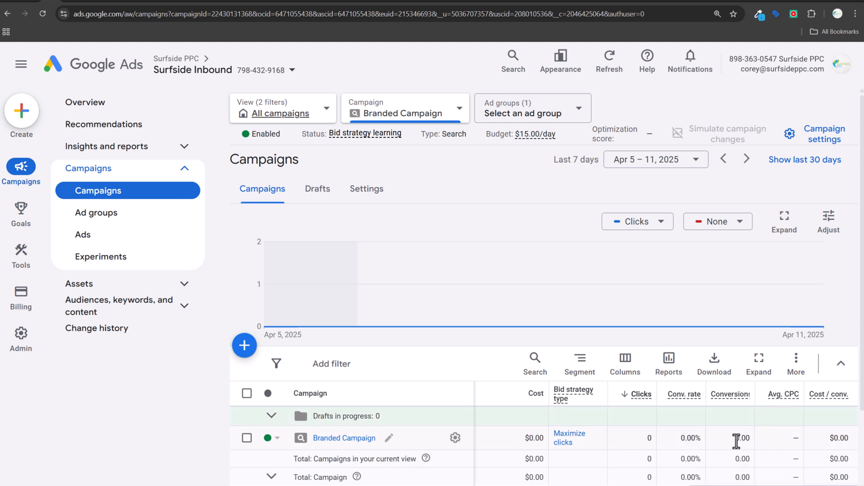
# Step: Review the Branded Campaign's cost, clicks, conversion rate, conversions and cost per conversion columns
pyautogui.moveTo(856, 446); pyautogui.dragTo(861, 451)
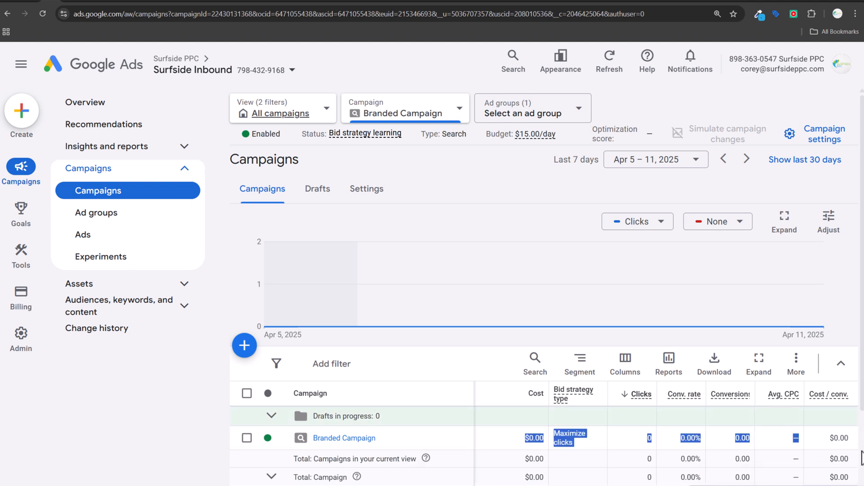
pyautogui.click(832, 442)
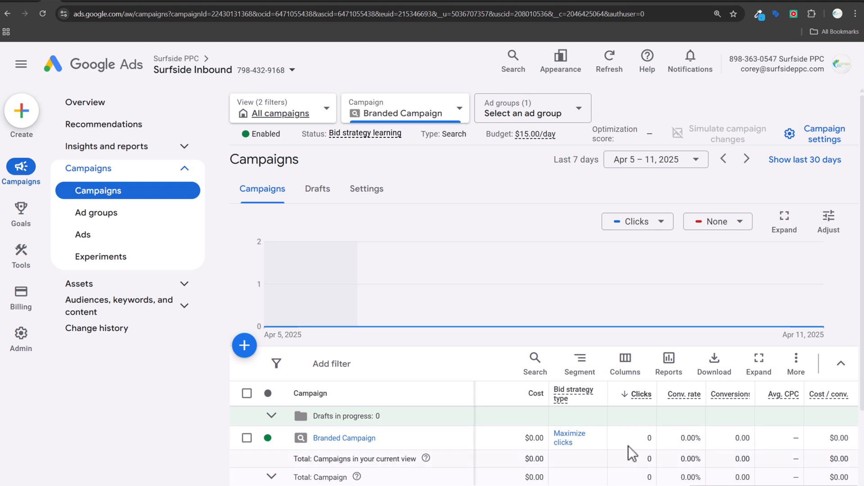
pyautogui.hscroll(-5, 662, 472)
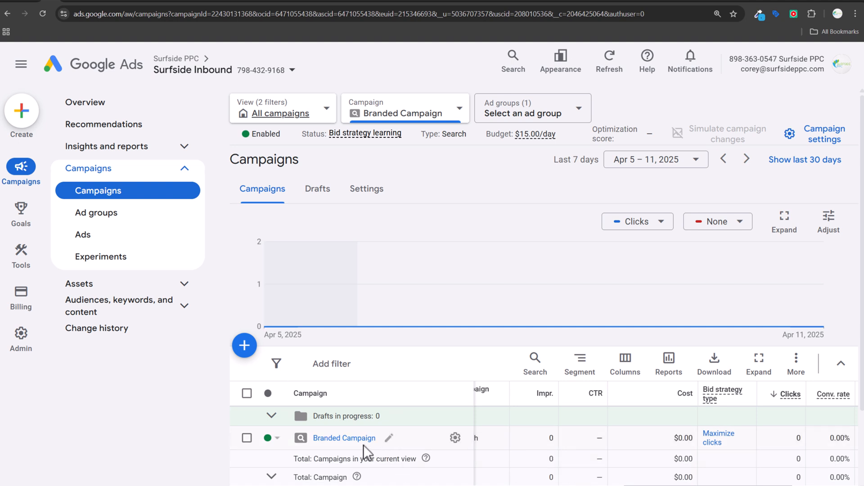
# Step: Open the account's portfolio bid strategies and start a new Target CPA strategy
pyautogui.moveTo(23, 266)
pyautogui.click(177, 237)
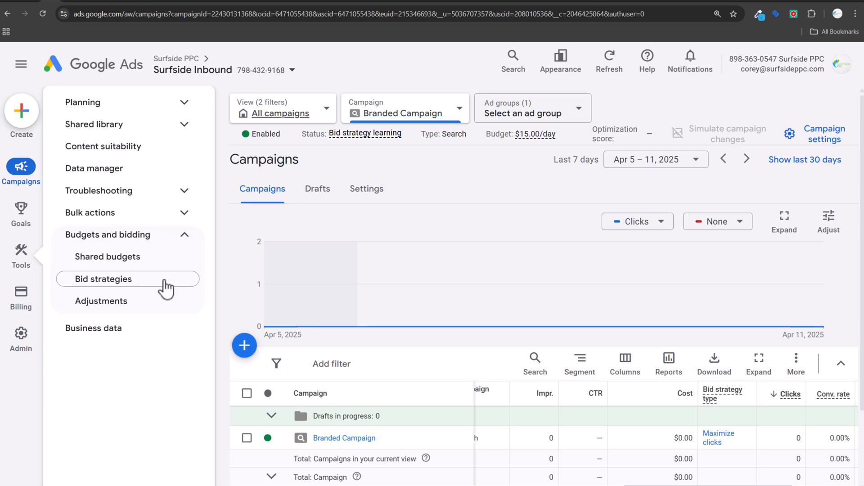
pyautogui.click(153, 283)
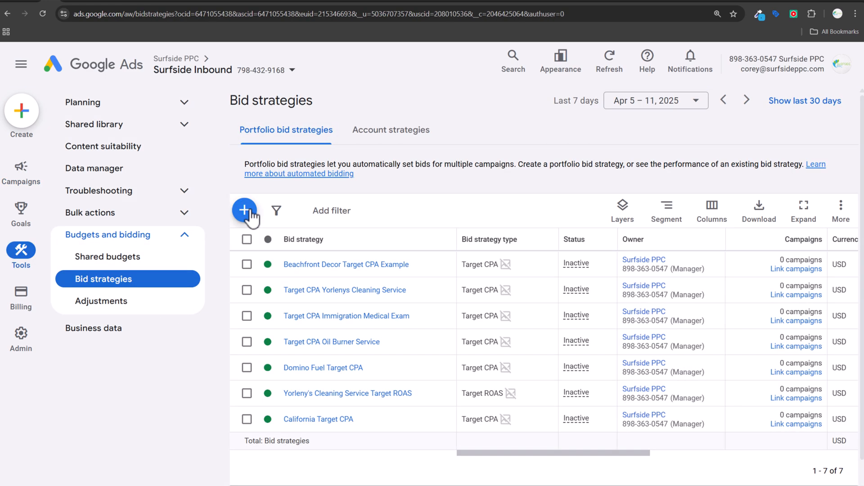
pyautogui.click(245, 211)
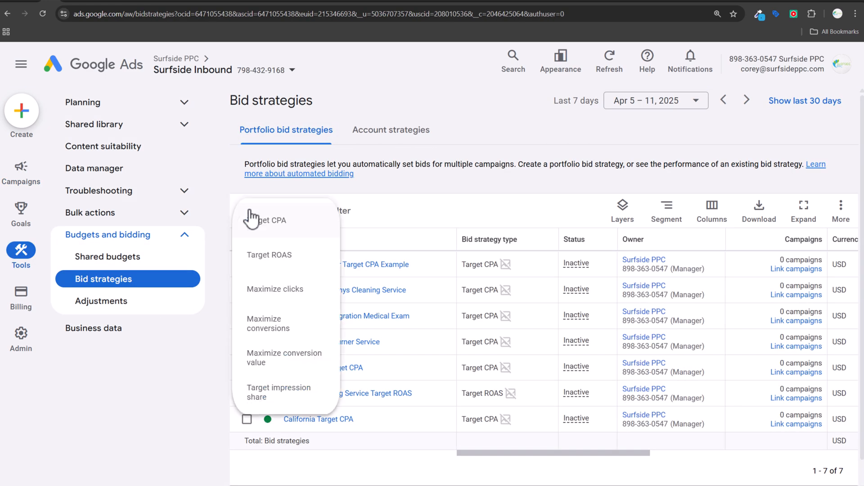
pyautogui.click(255, 227)
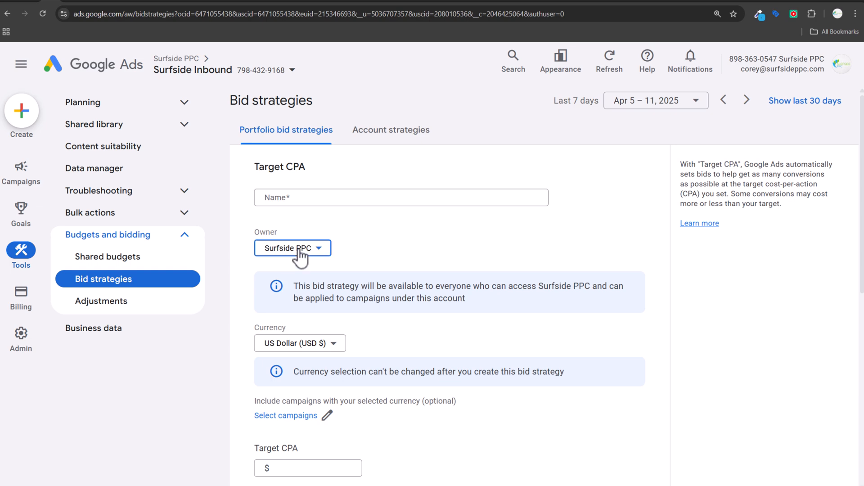
# Step: Check the new strategy's owner choices and campaign selection without changing either
pyautogui.click(297, 249)
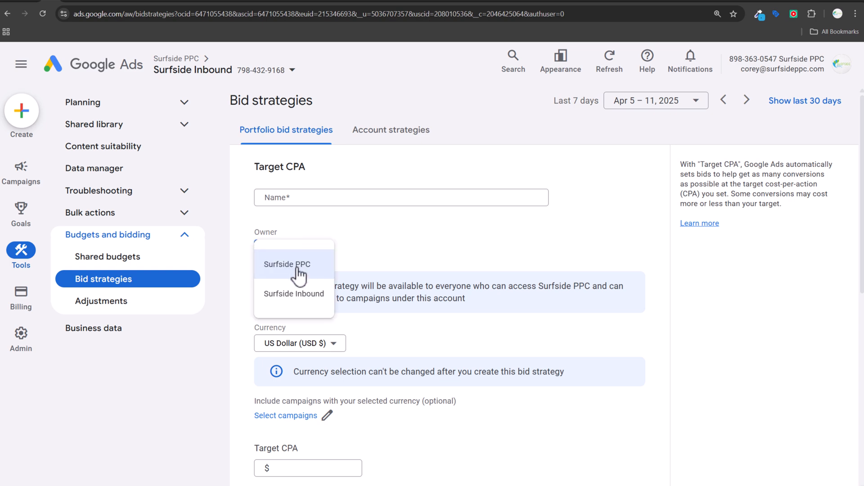
pyautogui.click(358, 243)
pyautogui.scroll(-3, 358, 229)
pyautogui.click(333, 265)
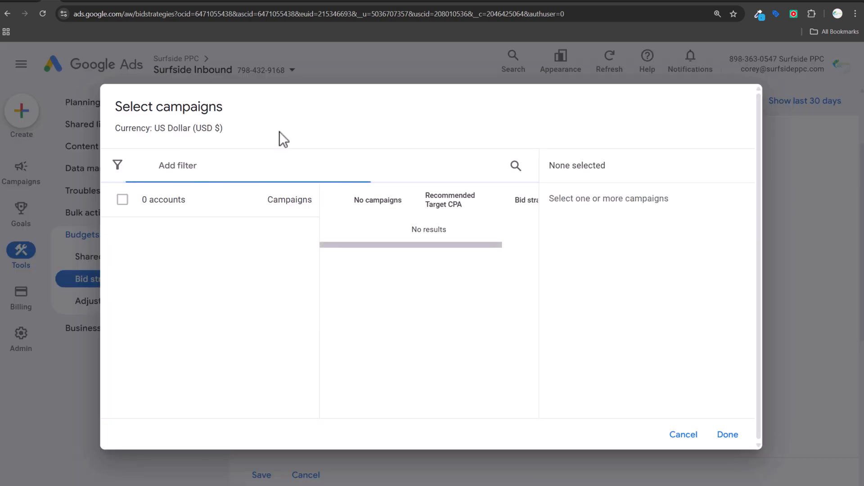
pyautogui.click(683, 434)
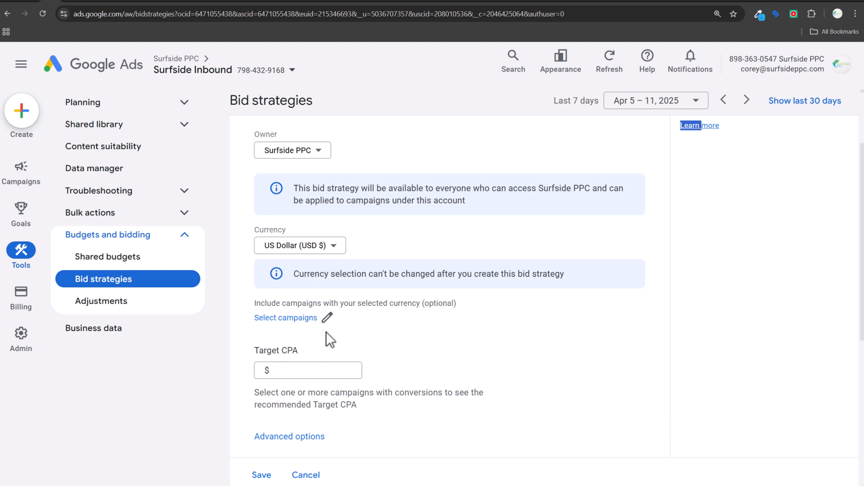
# Step: Set the strategy's Target CPA to $20.00 and expand its advanced options
pyautogui.click(314, 374)
pyautogui.write('20')
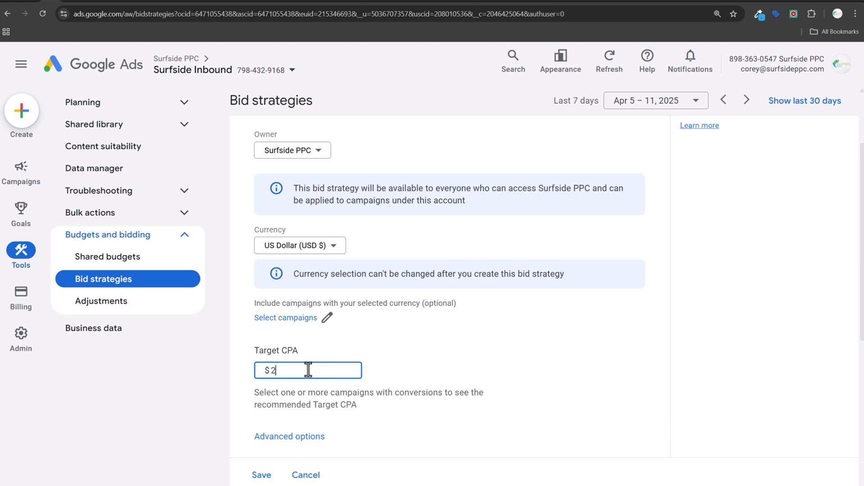
pyautogui.click(287, 436)
pyautogui.scroll(-2, 336, 392)
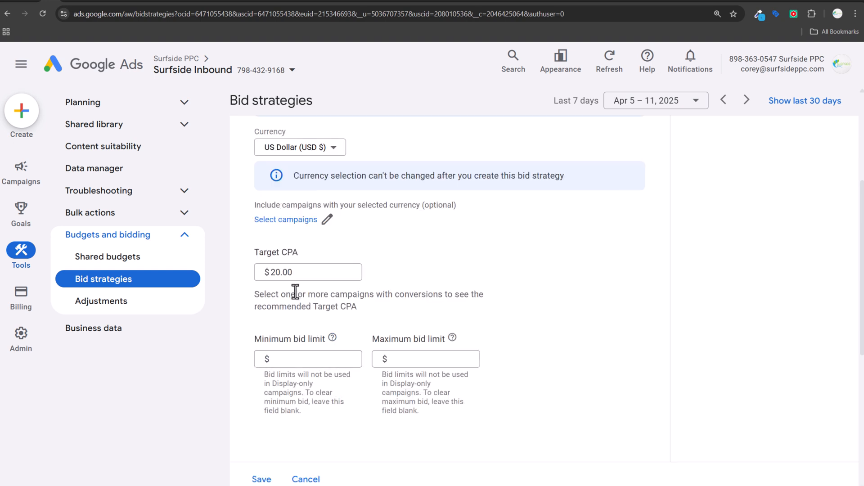
pyautogui.moveTo(294, 272); pyautogui.dragTo(262, 272)
# Step: Set the Target CPA strategy's maximum bid limit to $4.00
pyautogui.click(392, 358)
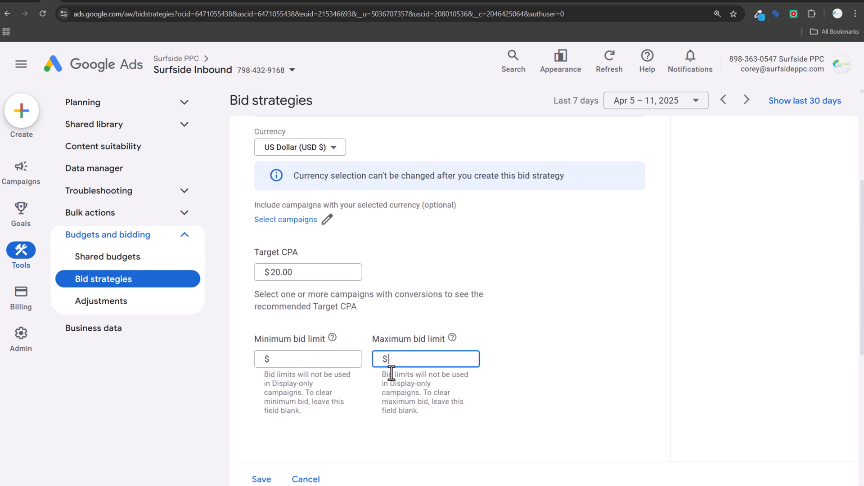
pyautogui.write('4')
pyautogui.click(531, 331)
pyautogui.moveTo(430, 360); pyautogui.dragTo(353, 385)
pyautogui.moveTo(309, 275); pyautogui.dragTo(244, 328)
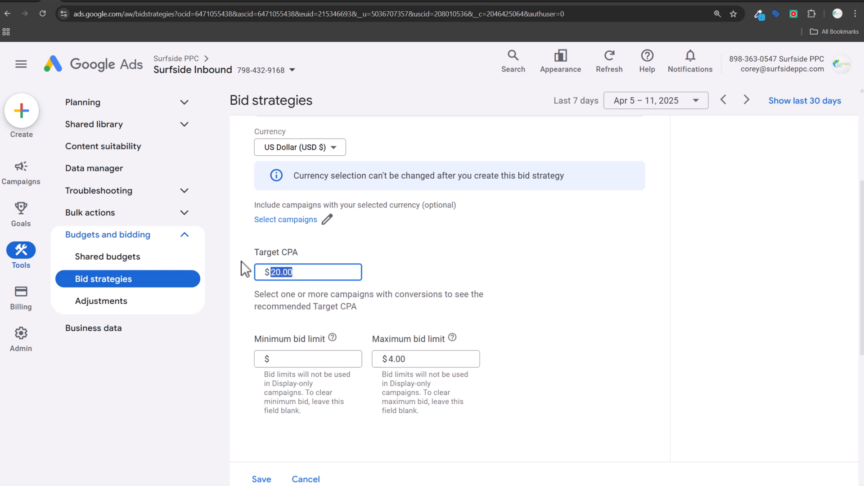
pyautogui.moveTo(19, 170)
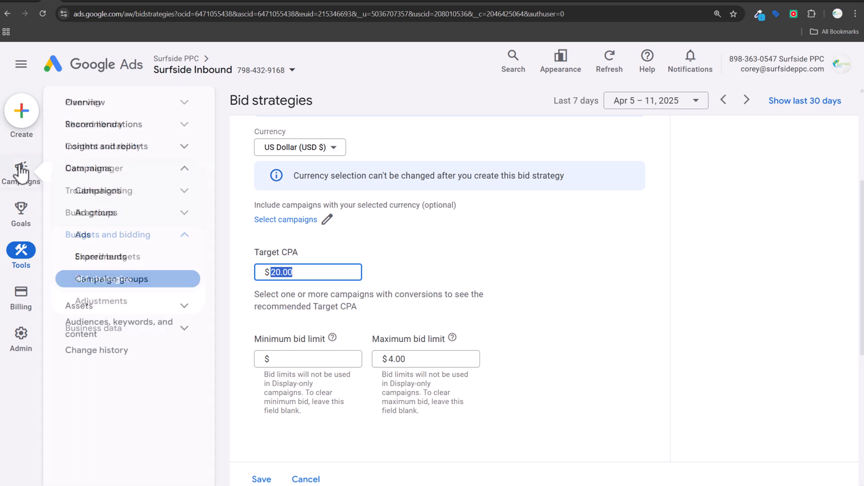
# Step: Leave the unsaved bid strategy for the account's campaigns list, and review the Google search results for "monarch roofing"
pyautogui.click(56, 195)
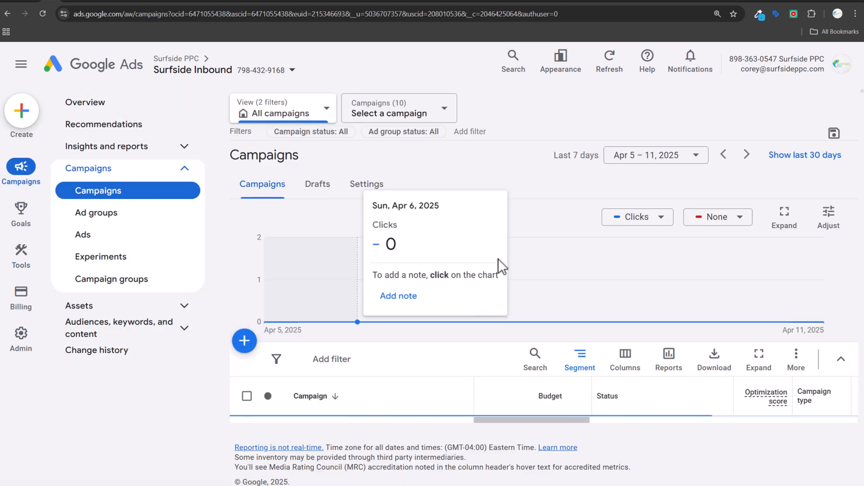
pyautogui.scroll(-5, 405, 352)
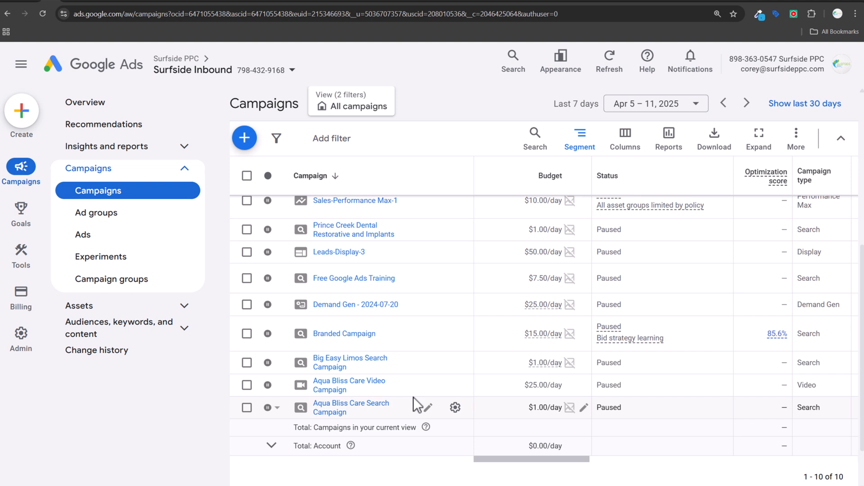
pyautogui.click(149, 5)
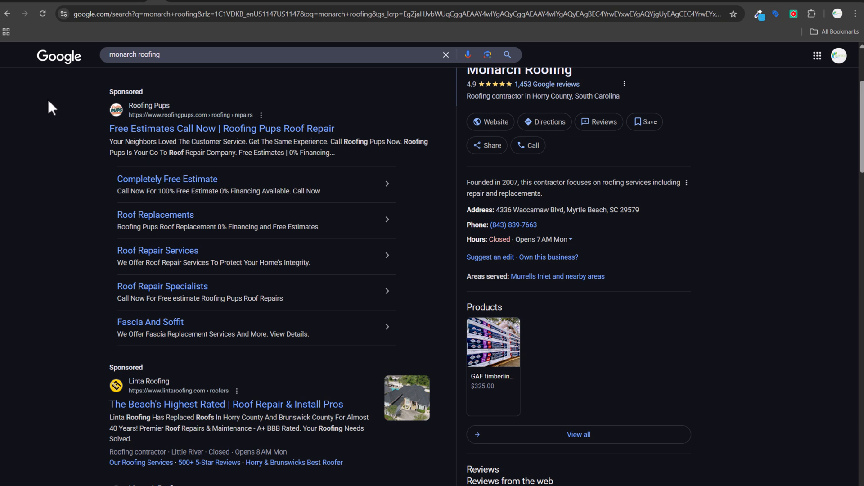
pyautogui.click(51, 2)
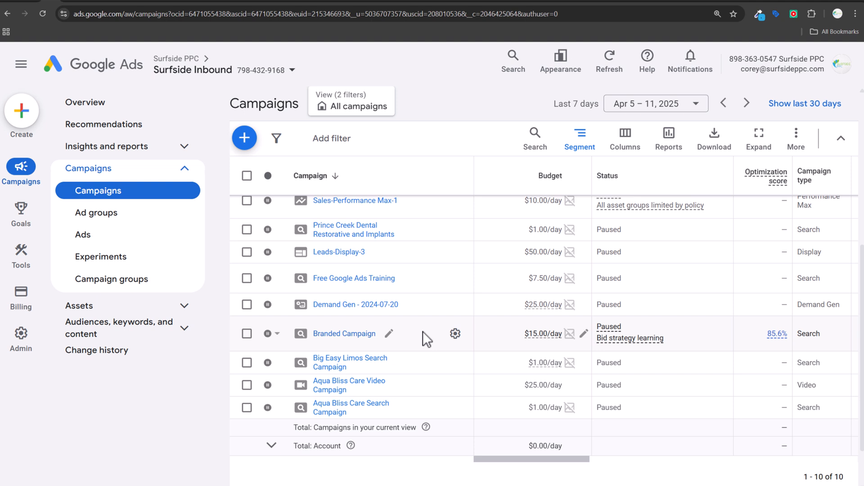
# Step: Examine the campaigns' click, conversion and cost columns, and check the Google search results for "prince creek dental"
pyautogui.moveTo(560, 459); pyautogui.dragTo(830, 460)
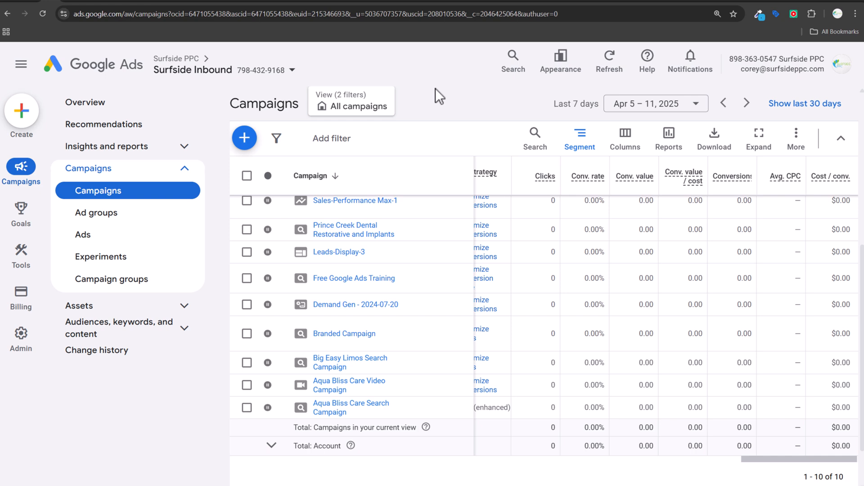
pyautogui.click(125, 4)
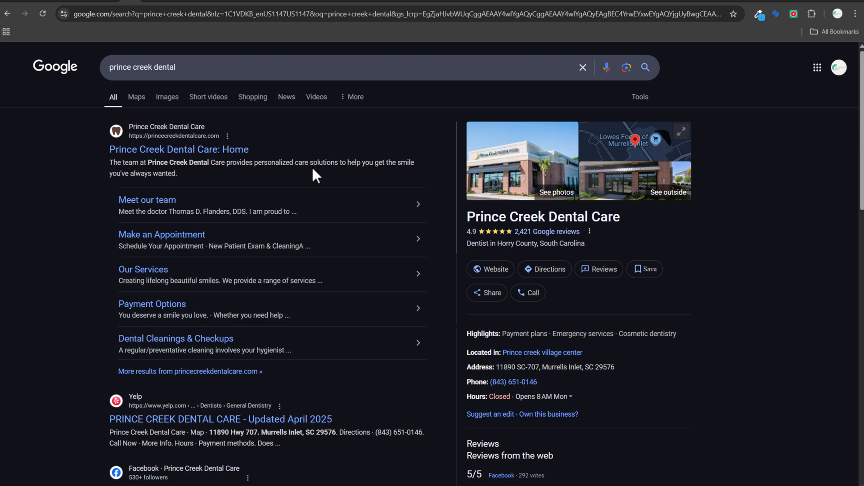
pyautogui.click(50, 3)
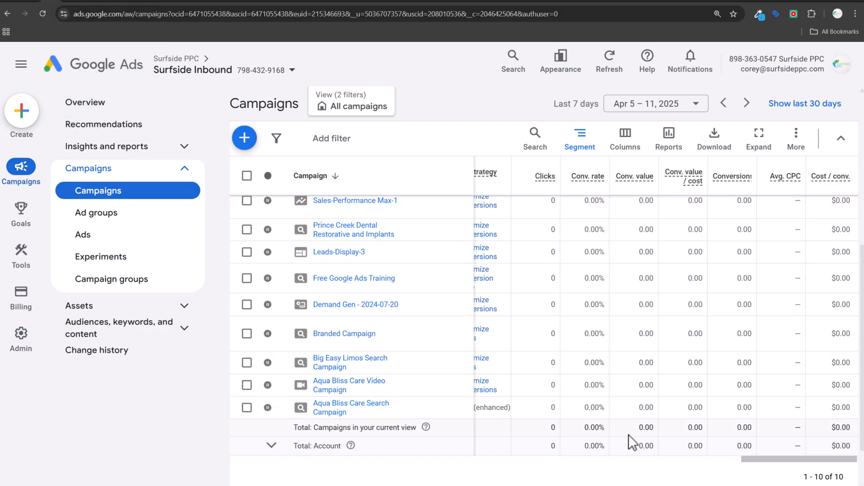